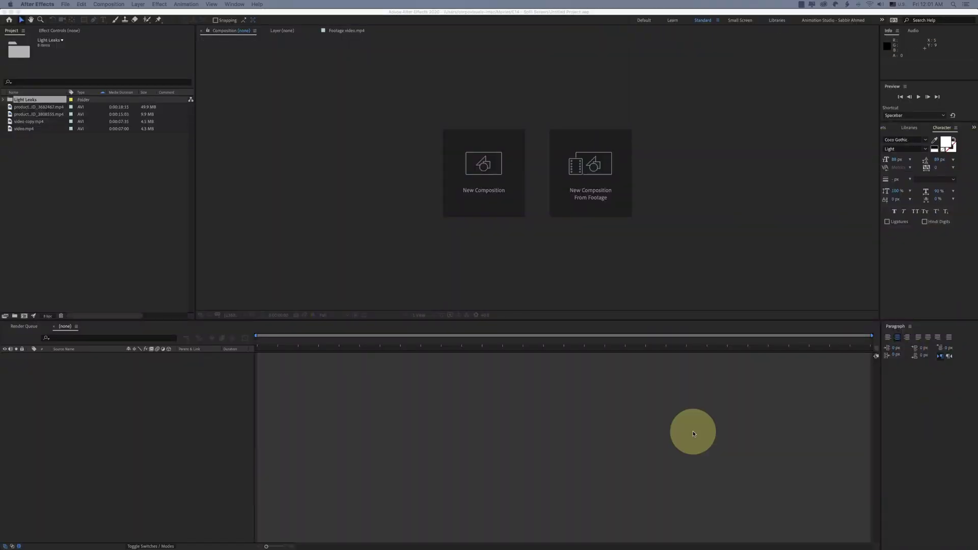
Create the 1920×1080, 30 fps Split Screen composition and add production ID_3808555.mp4 as its first layer
left_click(530, 451)
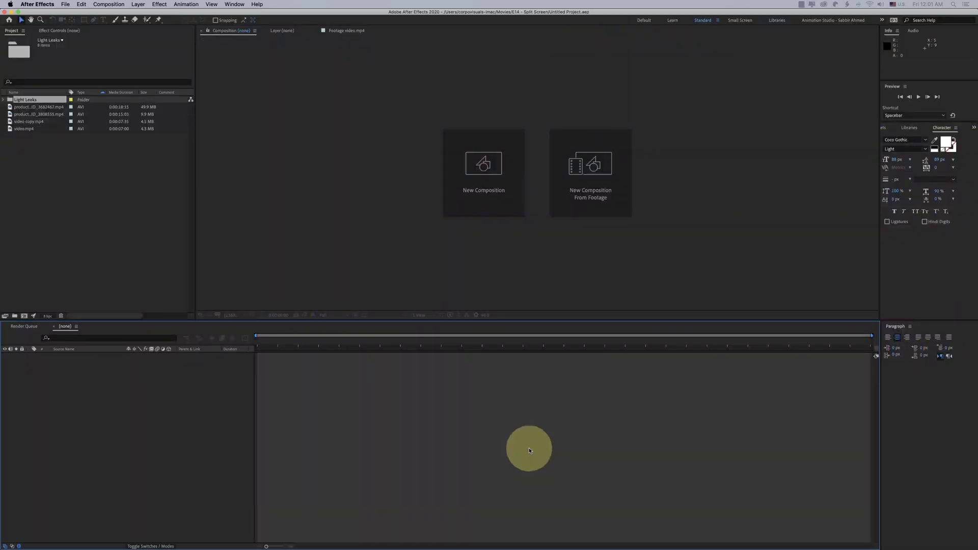
left_click(24, 316)
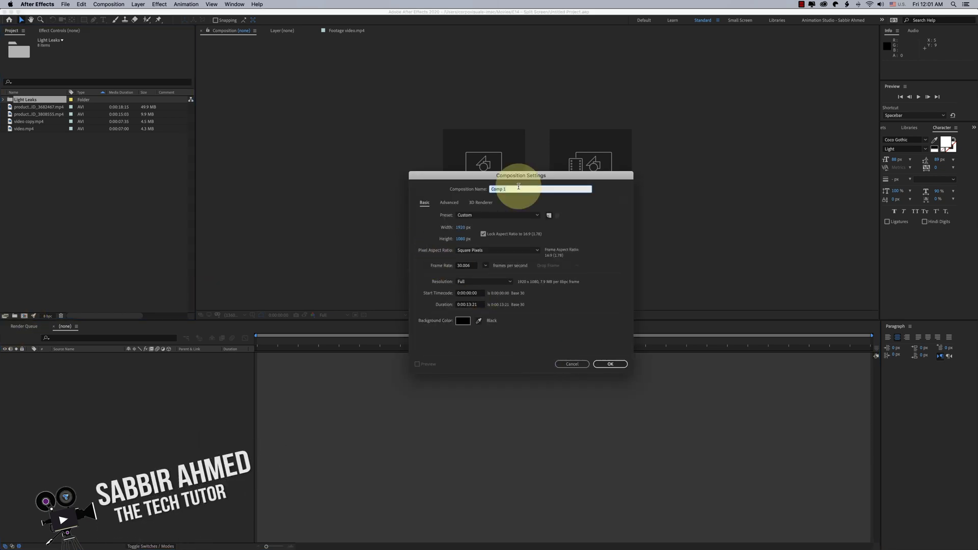
left_click(613, 365)
mouse_move(35, 114)
left_mouse_down()
mouse_move(30, 127)
mouse_move(122, 411)
left_mouse_up()
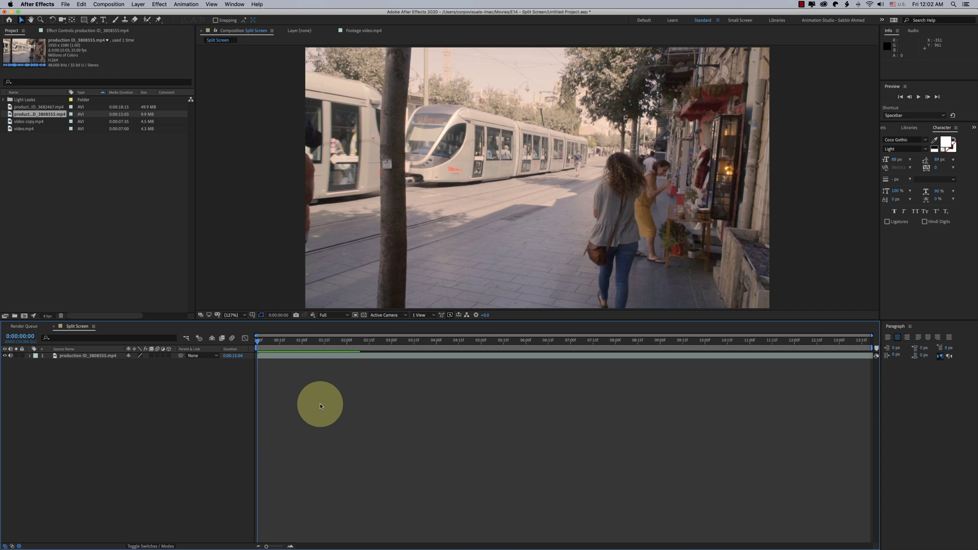
Draw two black rectangles: a tall vertical bar and a horizontal bar across the right half
left_click(85, 20)
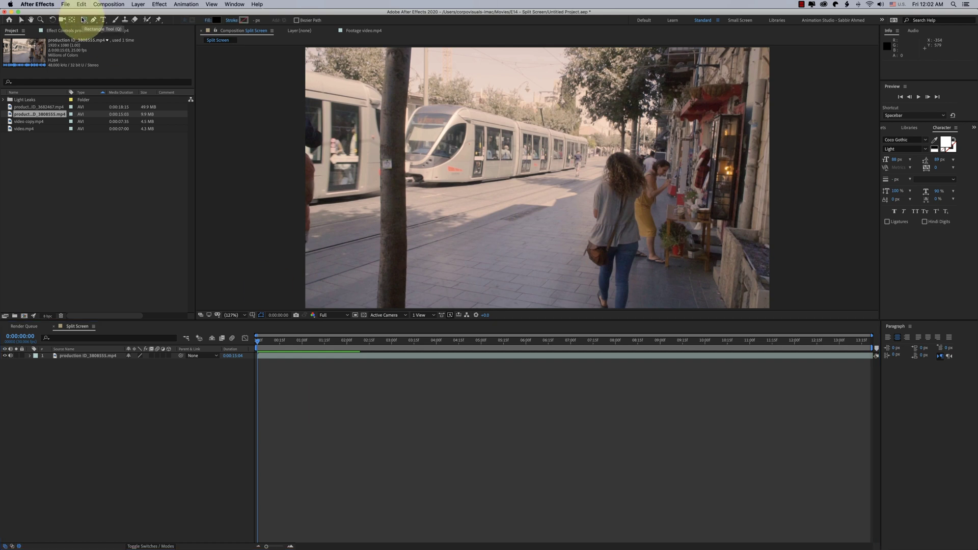
left_click(216, 22)
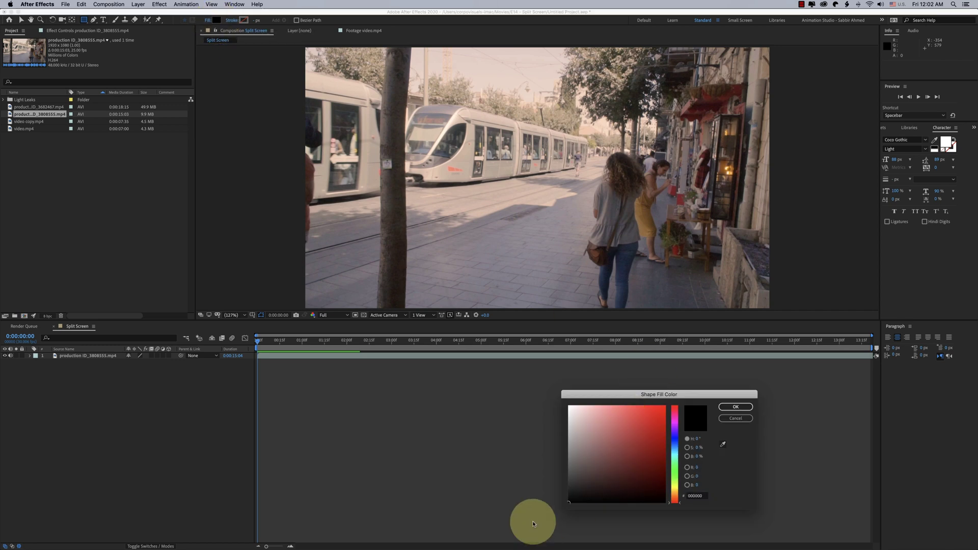
key("Escape")
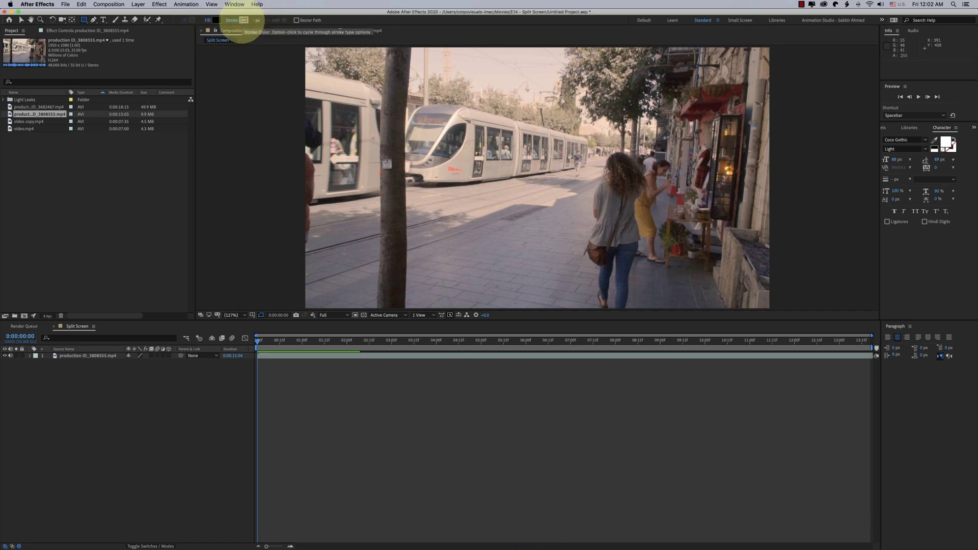
mouse_move(460, 68)
left_mouse_down()
mouse_move(461, 277)
mouse_move(474, 272)
left_mouse_up()
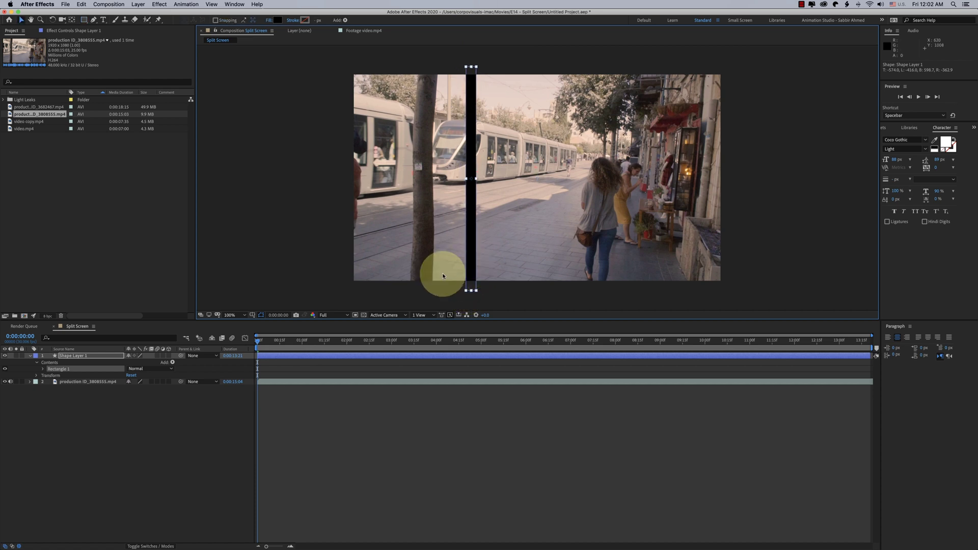
key("q")
mouse_move(739, 176)
left_mouse_down()
mouse_move(469, 180)
mouse_move(601, 204)
left_mouse_up()
Fit the viewer to the composition, rename the shape layer to border and lock it
key("v")
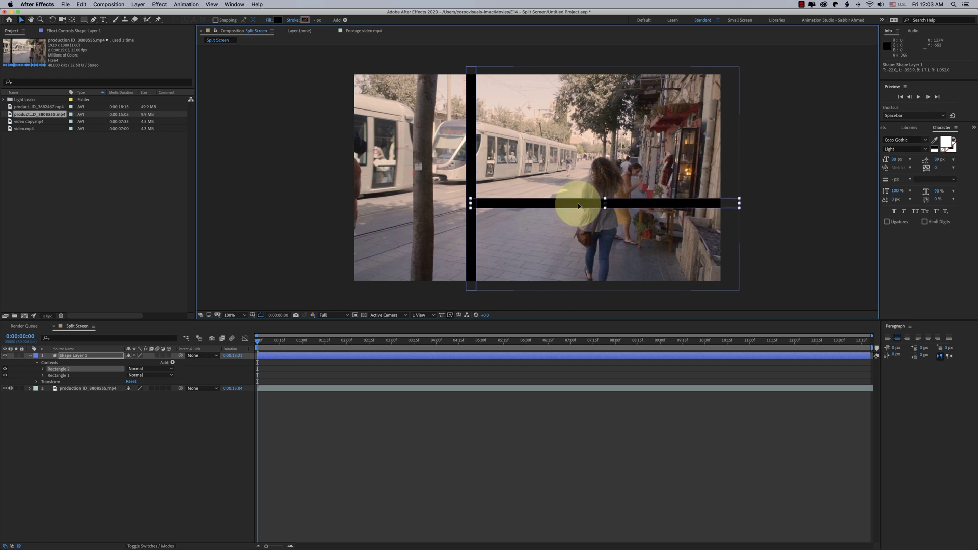
left_click(228, 315)
left_click(231, 323)
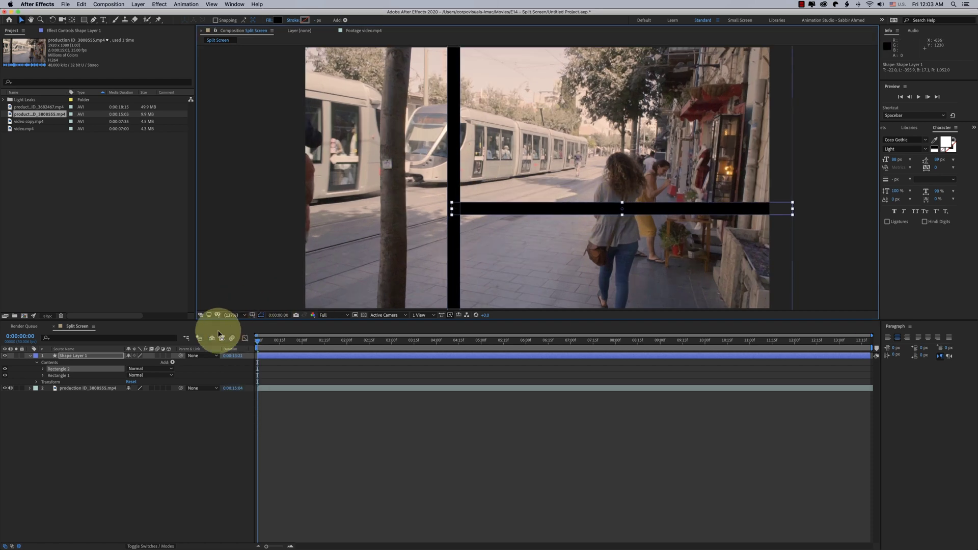
key("Return")
type("border")
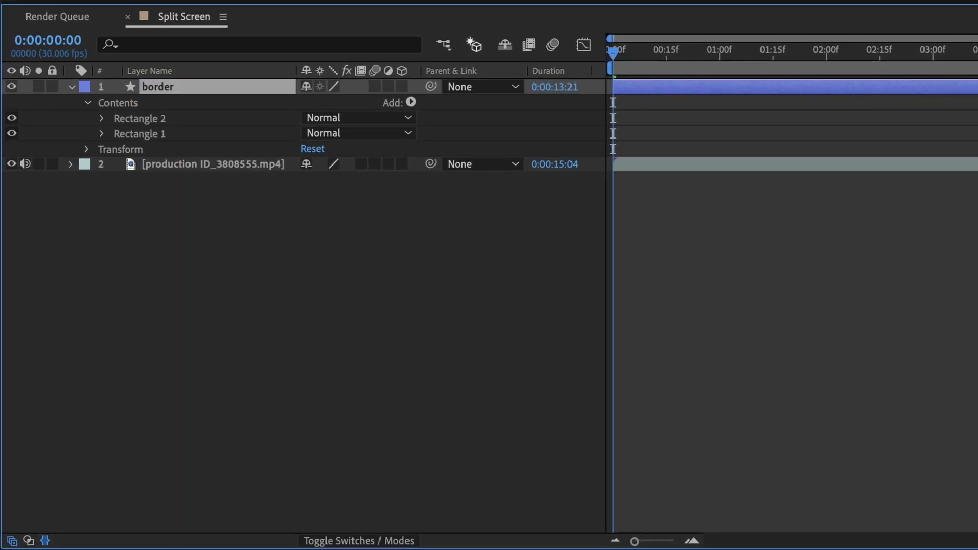
key("Return")
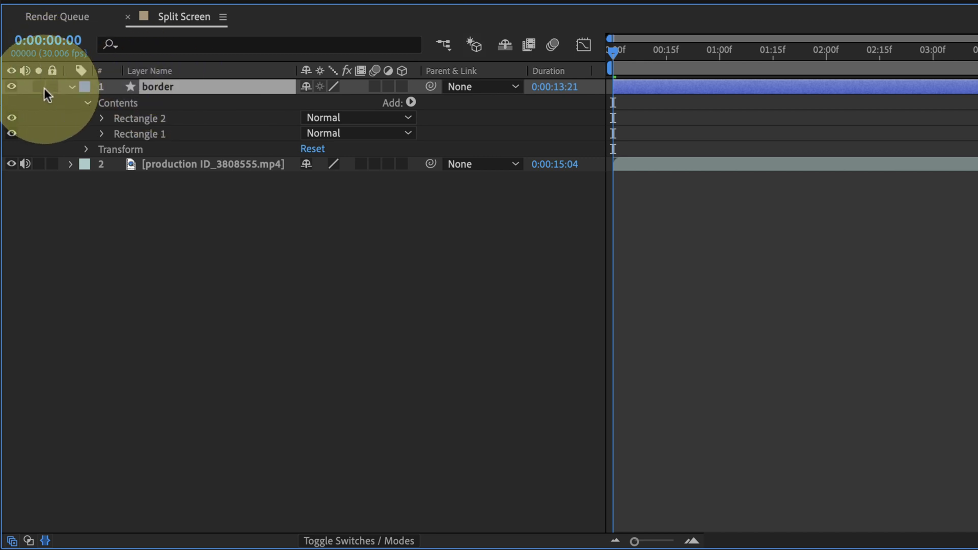
left_click(50, 87)
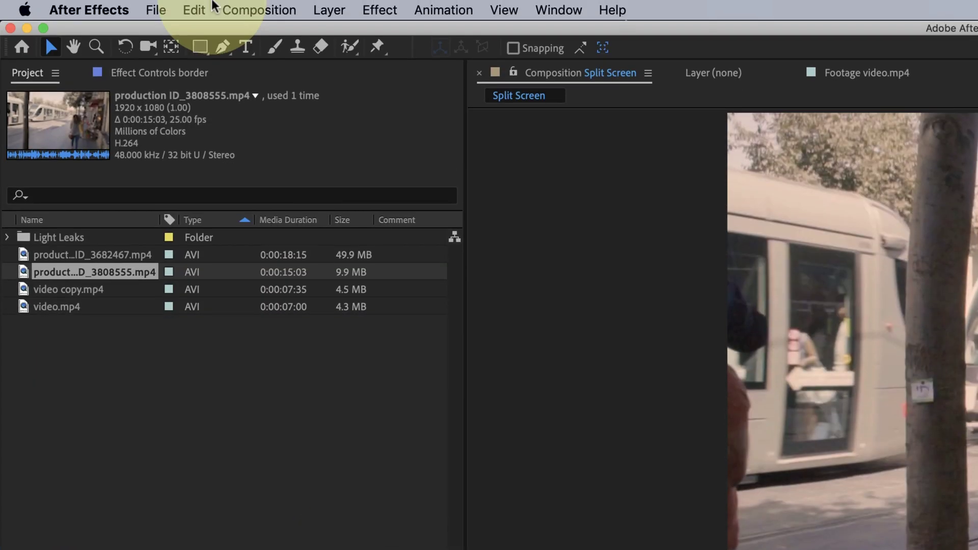
Create a new adjustment layer and move it beneath the border layer
left_click(336, 10)
mouse_move(336, 35)
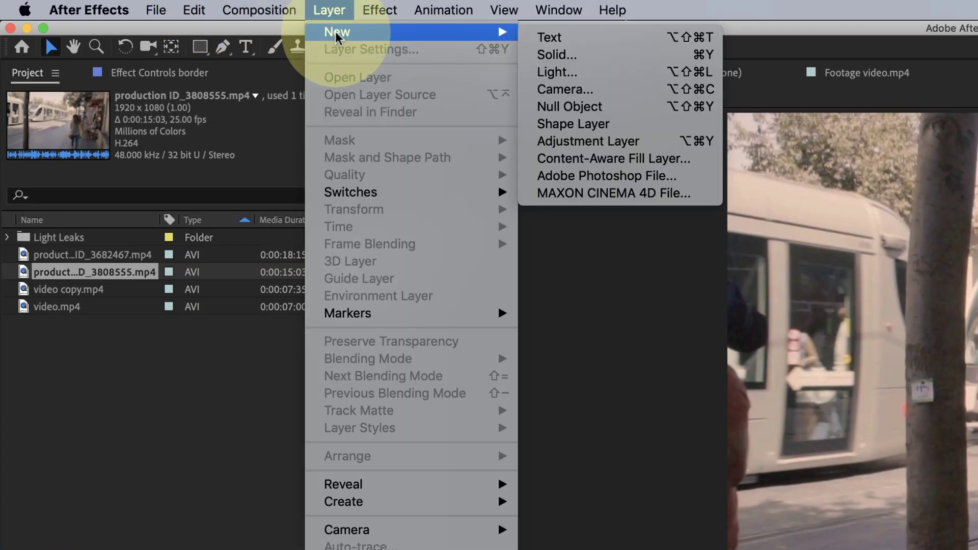
left_click(616, 141)
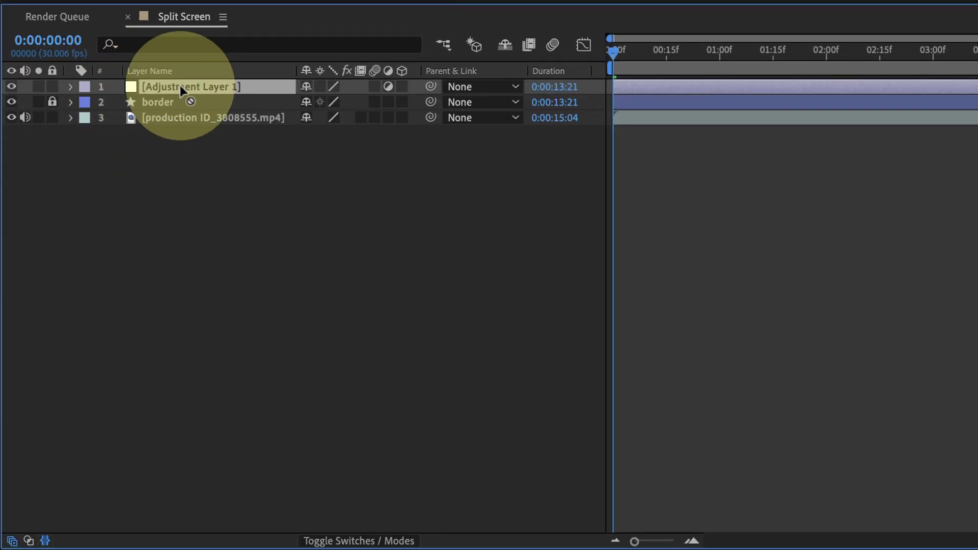
left_click_drag(180, 86, 151, 109)
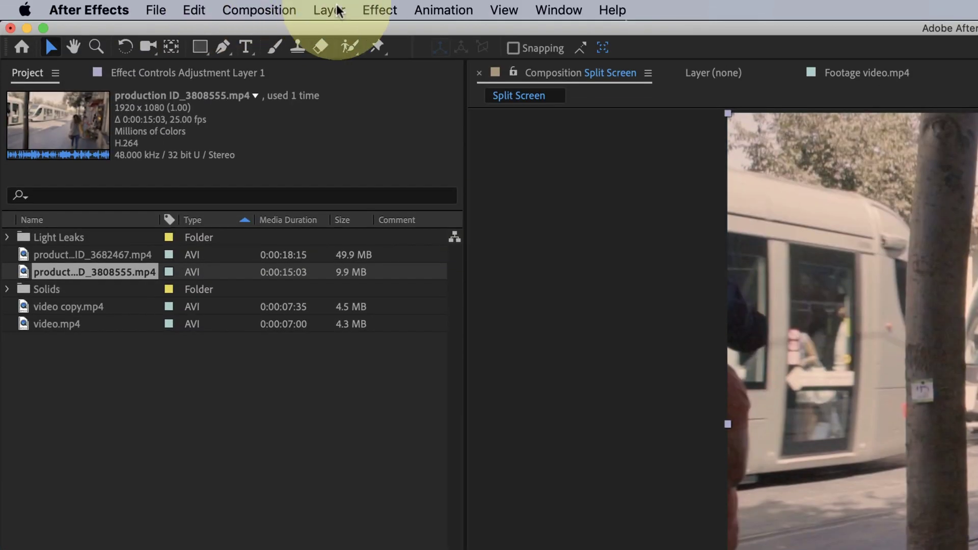
Apply the Noise effect to the adjustment layer with 16% Amount of Noise
left_click(380, 10)
mouse_move(405, 440)
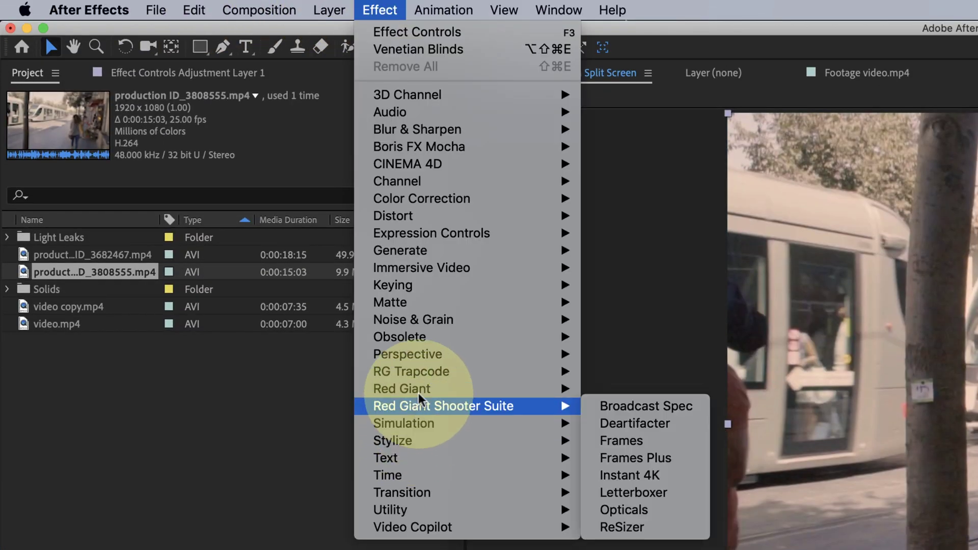
mouse_move(416, 326)
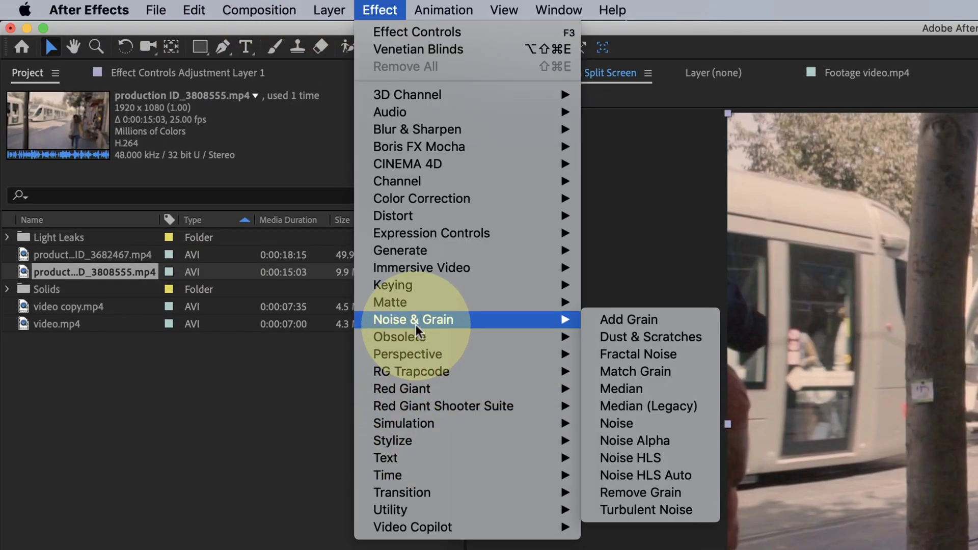
left_click(646, 423)
mouse_move(255, 127)
left_mouse_down()
mouse_move(318, 129)
mouse_move(267, 132)
mouse_move(275, 132)
left_mouse_up()
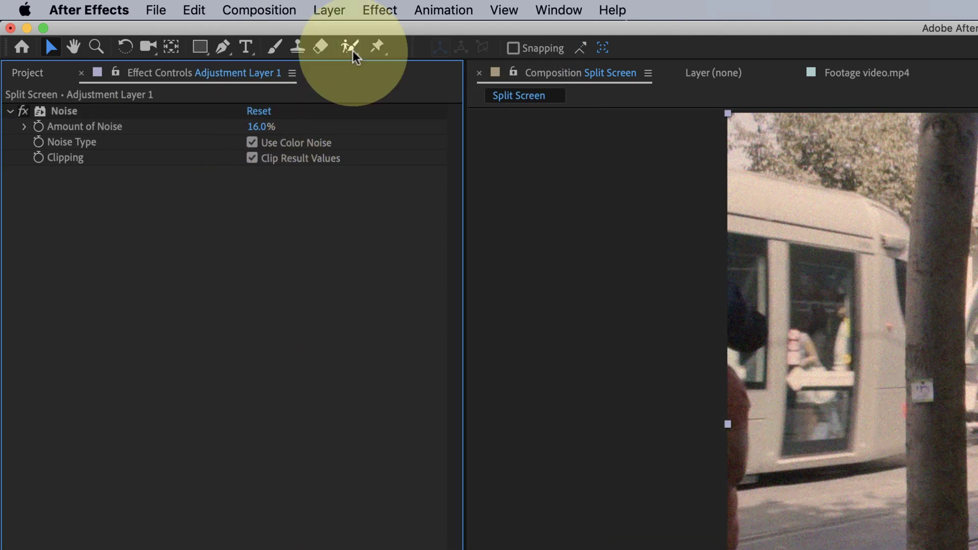
Add the Block Dissolve transition effect to the adjustment layer
left_click(382, 7)
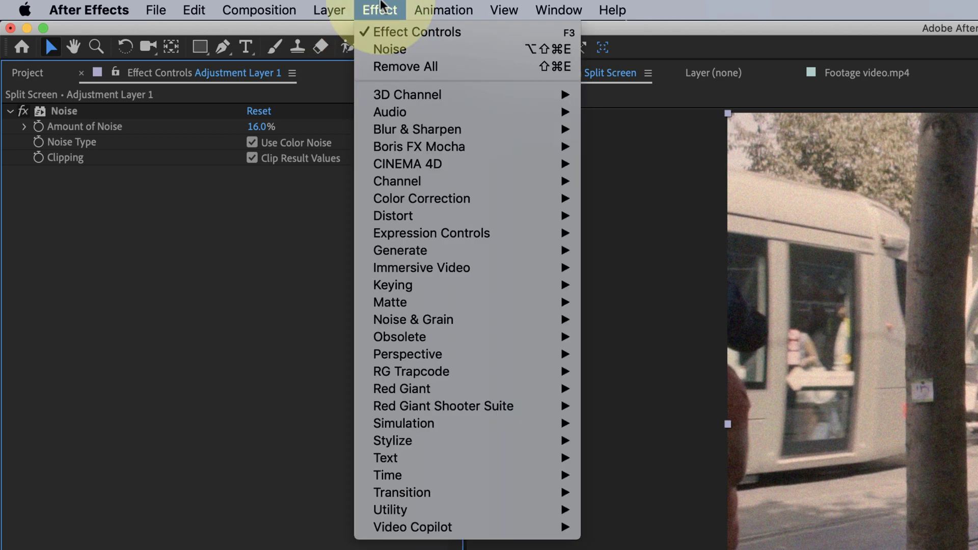
mouse_move(437, 493)
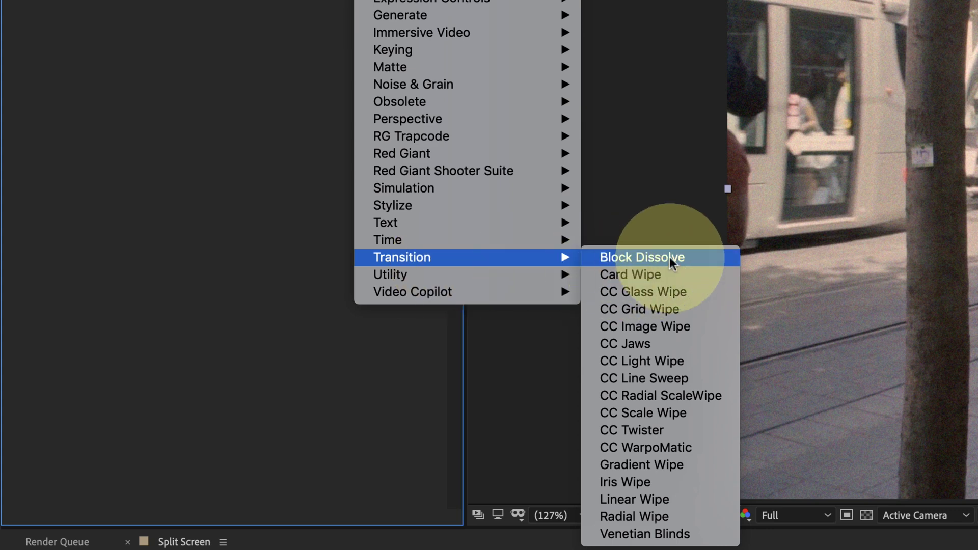
left_click(692, 257)
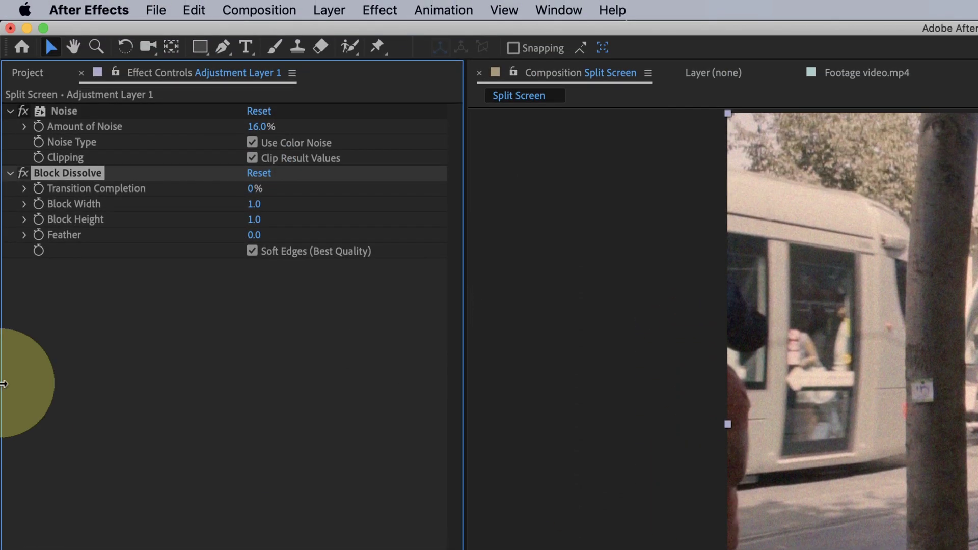
Set Block Dissolve to 2% and add Venetian Blinds with 10% completion
left_click_drag(254, 192, 255, 191)
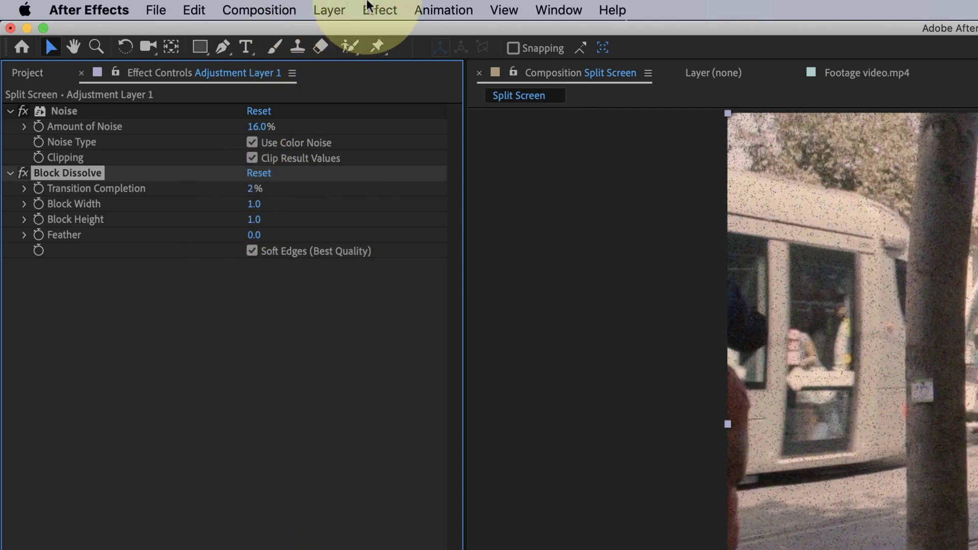
left_click(367, 6)
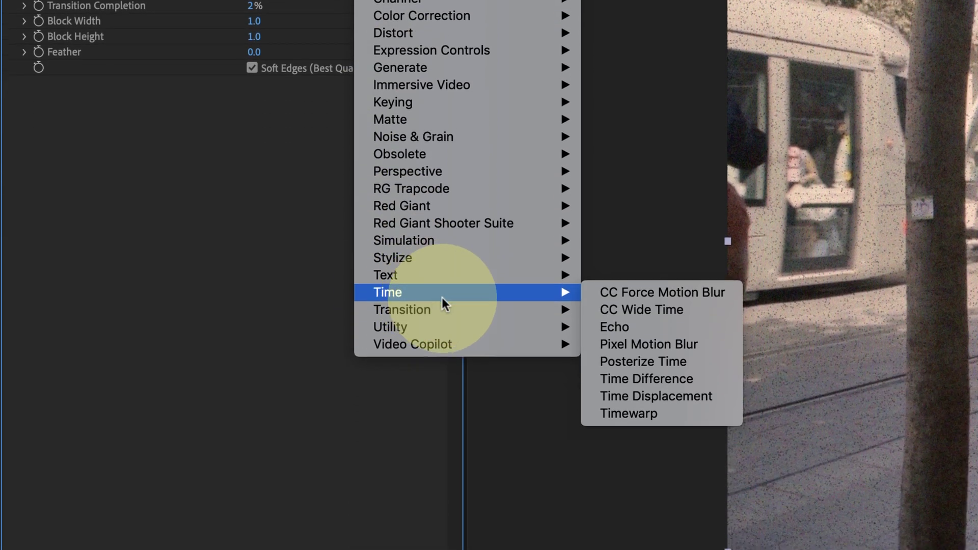
mouse_move(465, 259)
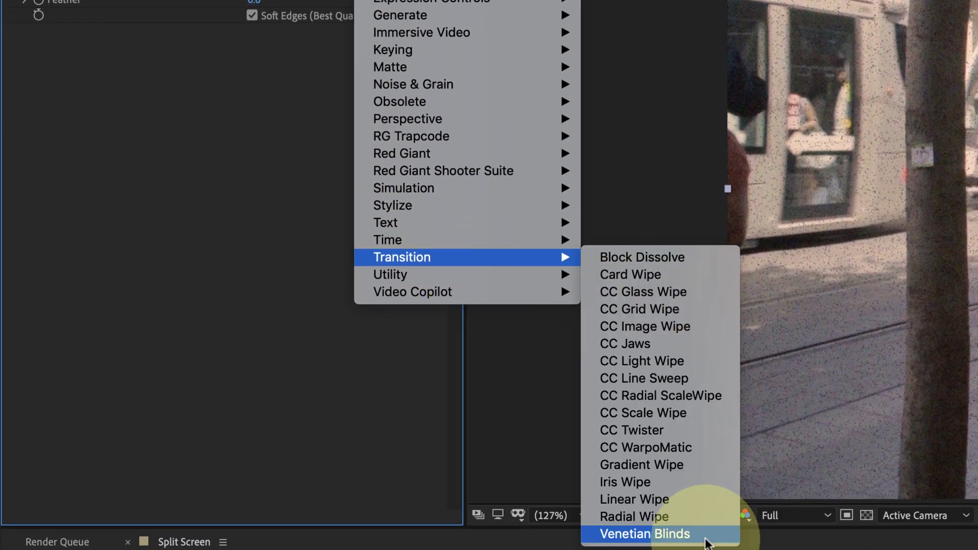
left_click(708, 540)
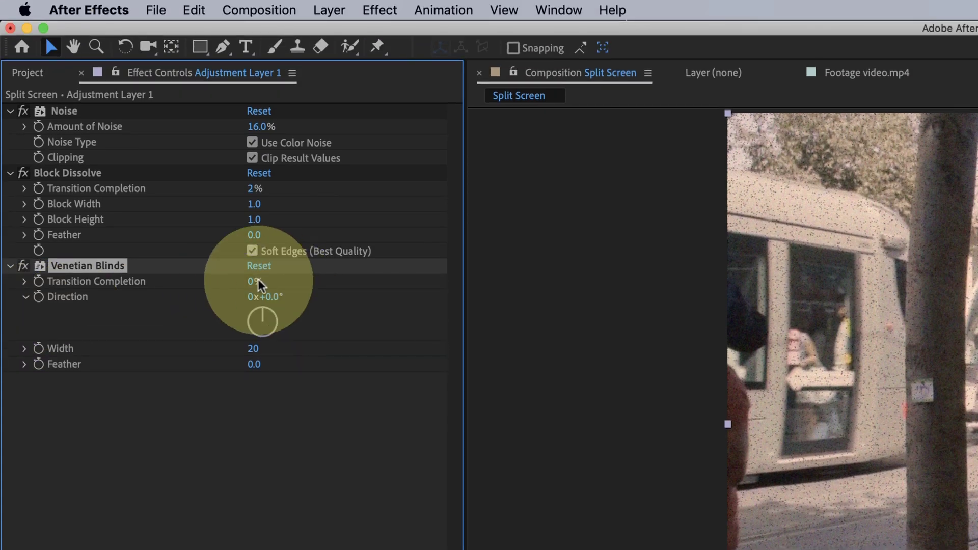
left_click_drag(249, 283, 256, 283)
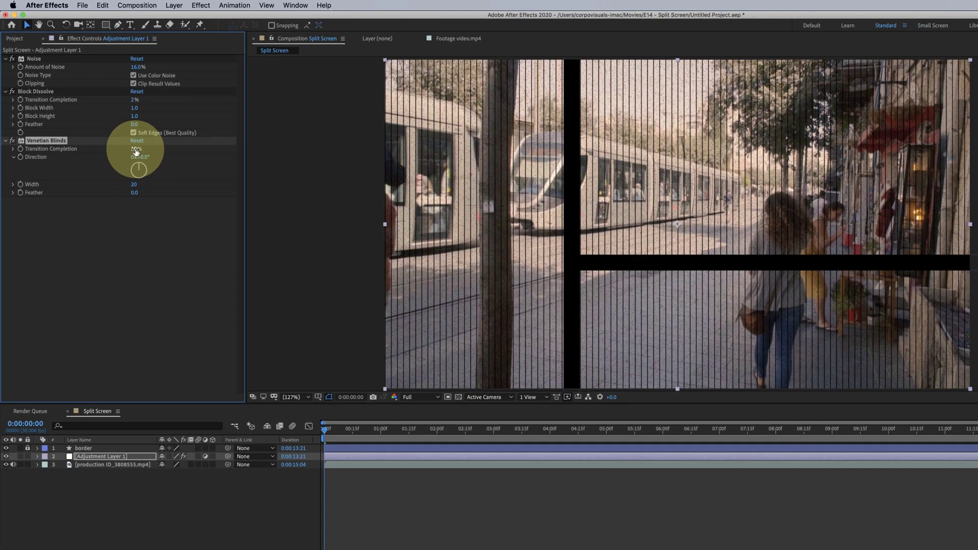
Set Venetian Blinds width to 33 and direction to 0x+22.0°, then select Adjustment Layer 1
left_click(131, 187)
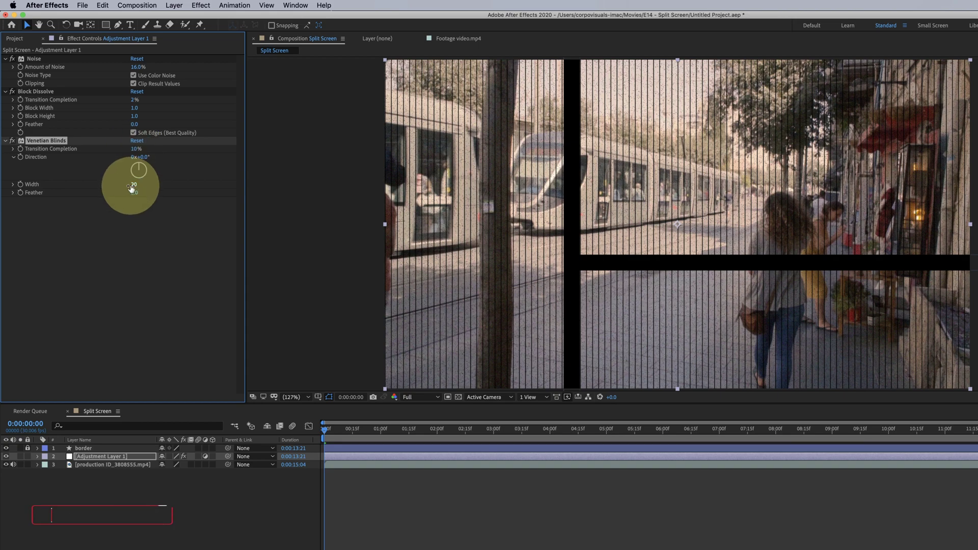
left_click_drag(135, 184, 148, 156)
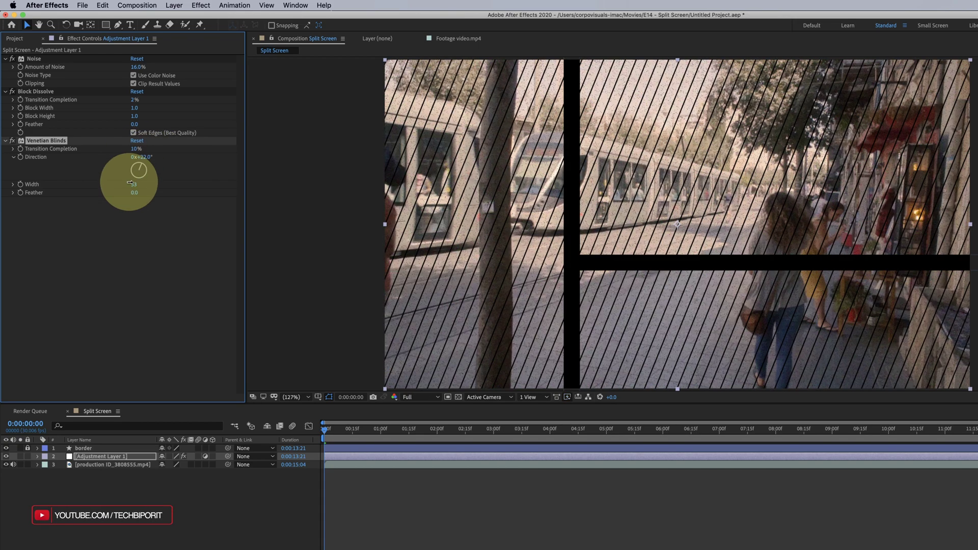
left_click(21, 214)
left_click(111, 458)
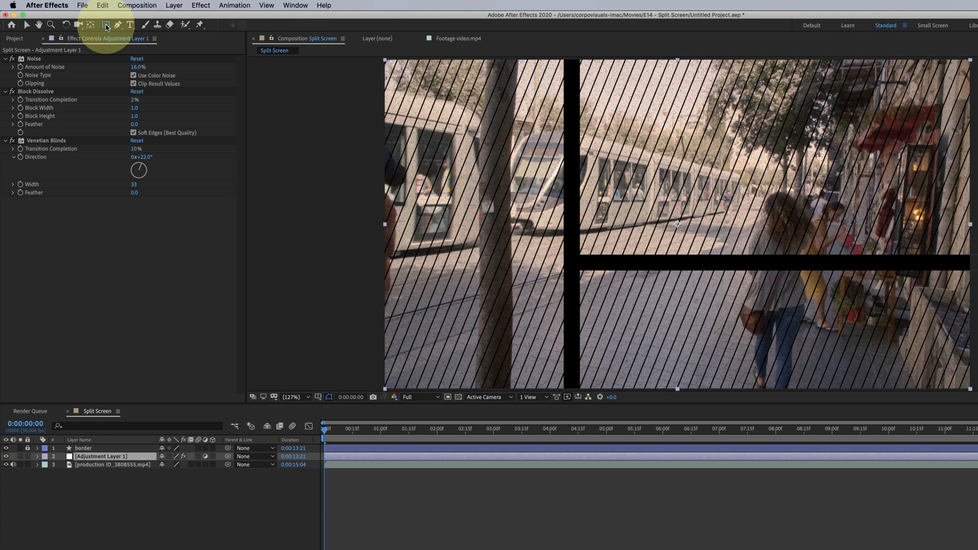
Draw a rectangular mask on Adjustment Layer 1 covering the bottom-right panel
left_click(83, 447)
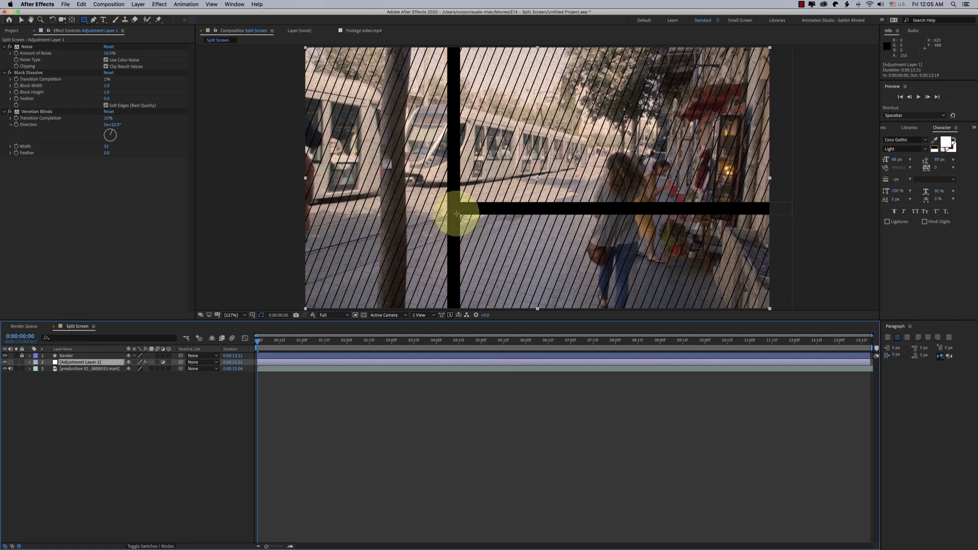
left_click_drag(457, 214, 780, 311)
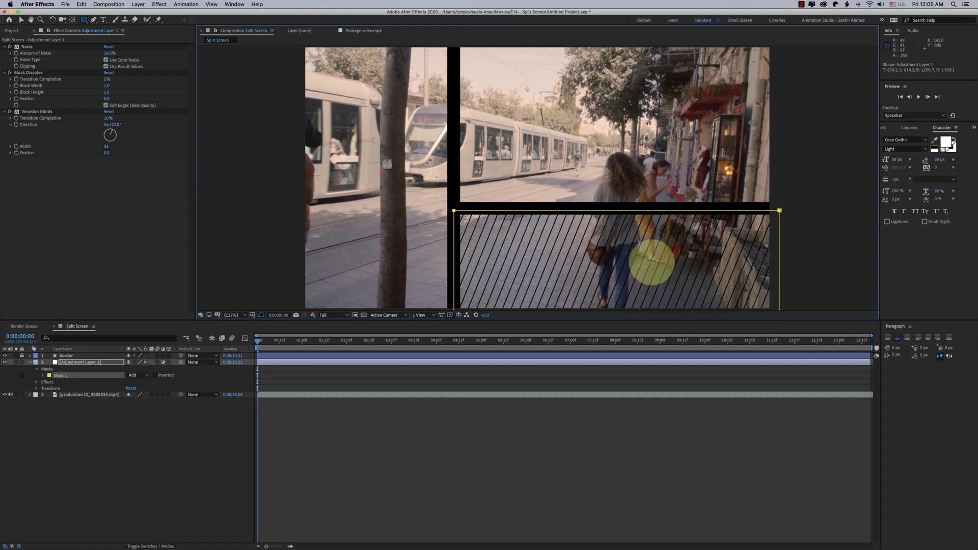
key("v")
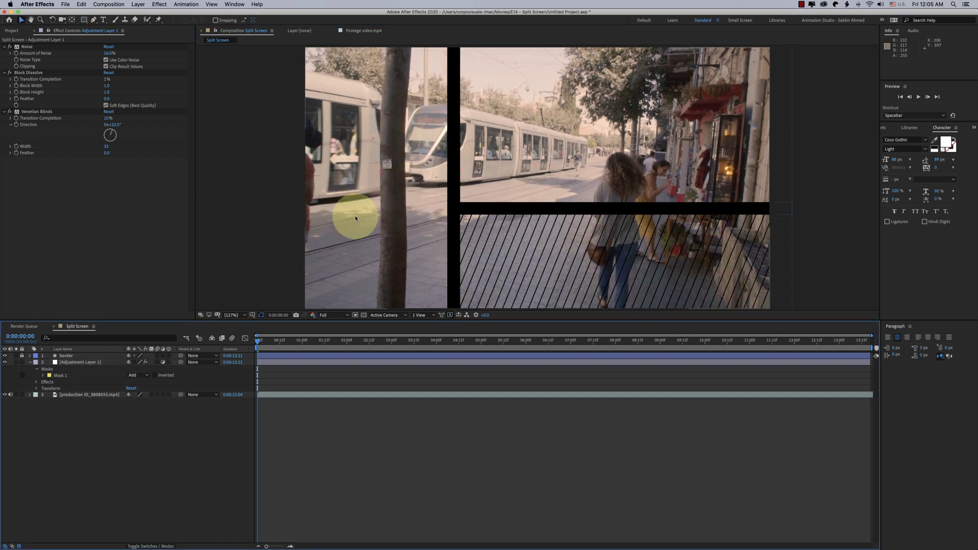
Add production_ID_3682467.mp4 below border and position the girl clip in the left panel
left_click(13, 32)
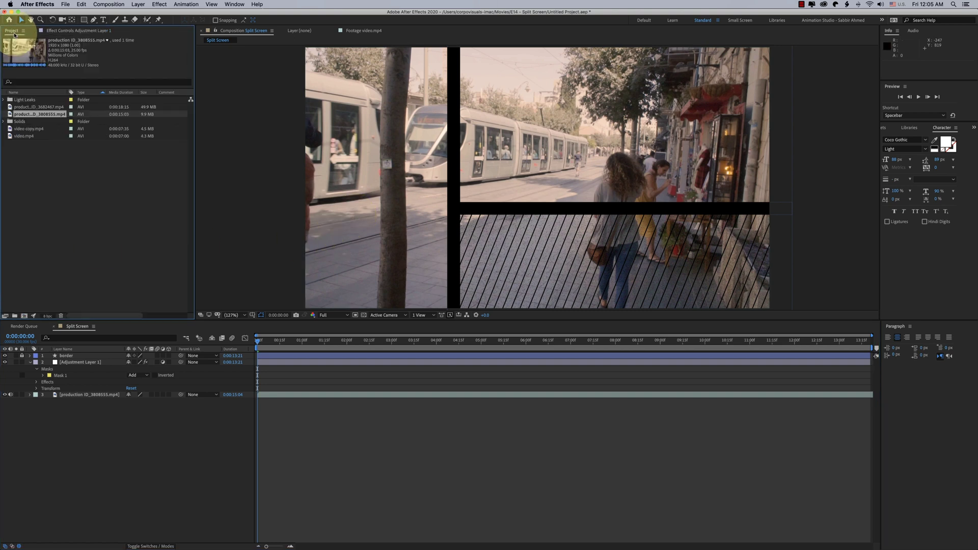
left_click_drag(27, 109, 364, 185)
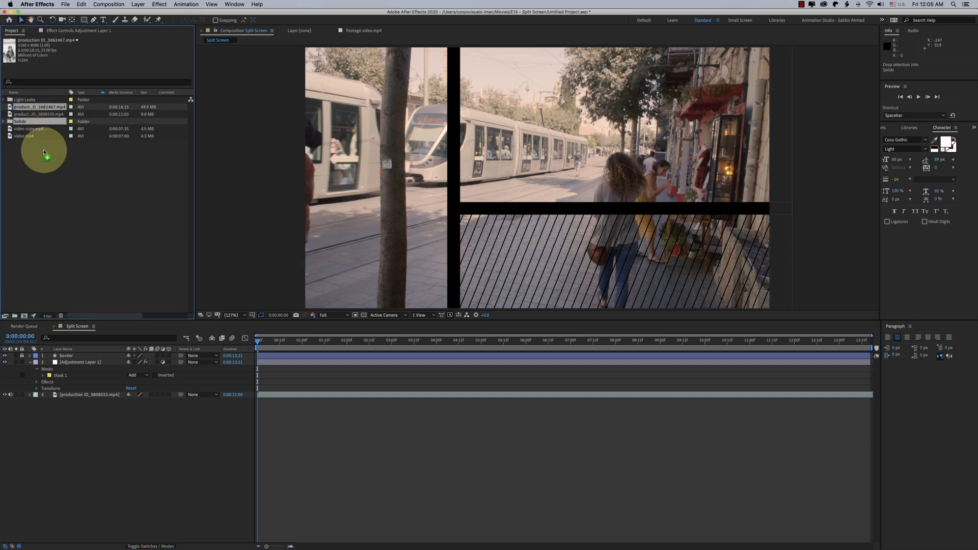
scroll(405, 188, "down", 1)
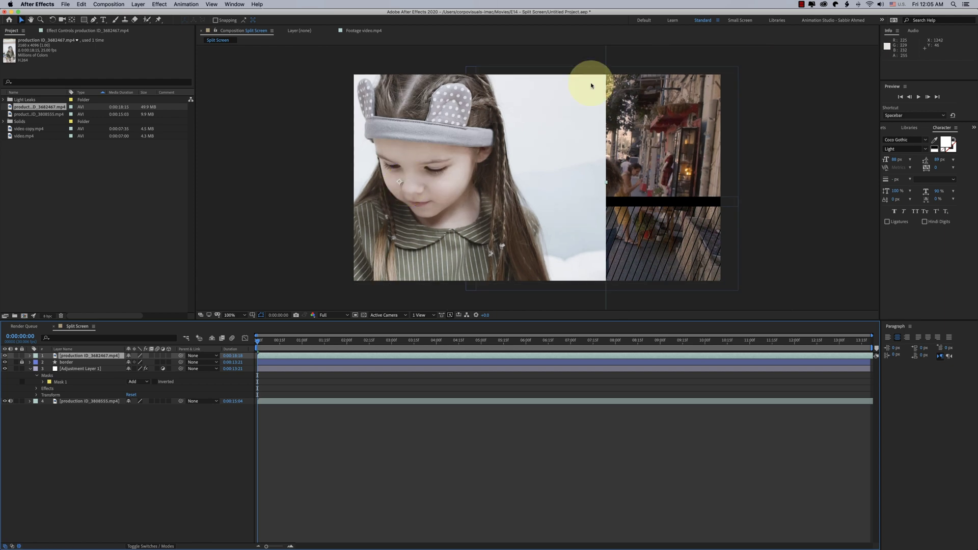
scroll(550, 119, "down", 2)
key("shift+slash")
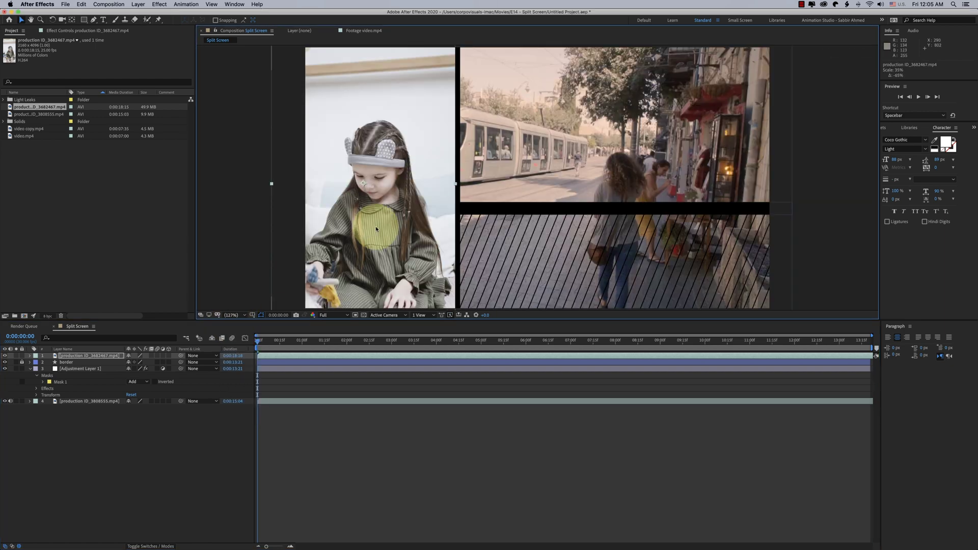
left_click_drag(65, 359, 66, 366)
mouse_move(381, 201)
left_mouse_down()
mouse_move(379, 153)
mouse_move(380, 167)
left_mouse_up()
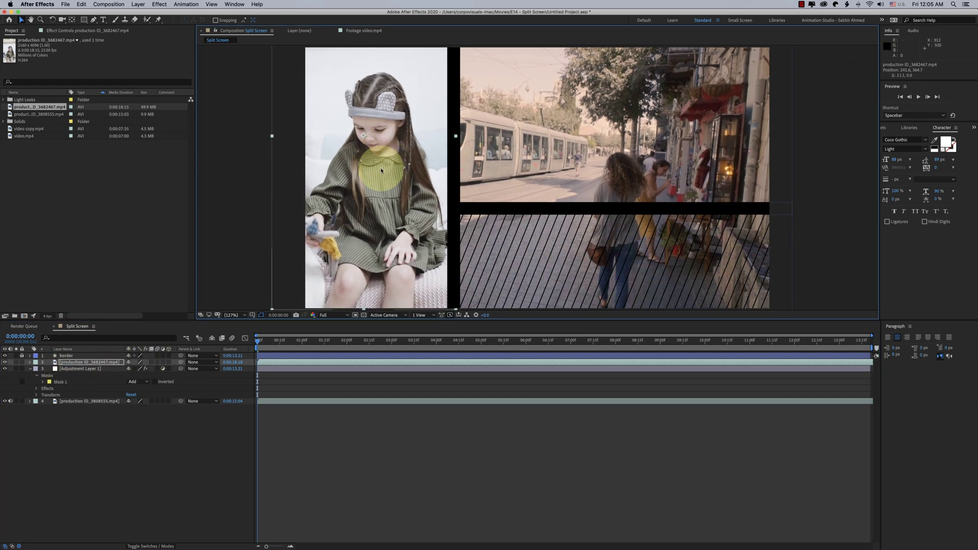
right_click(139, 459)
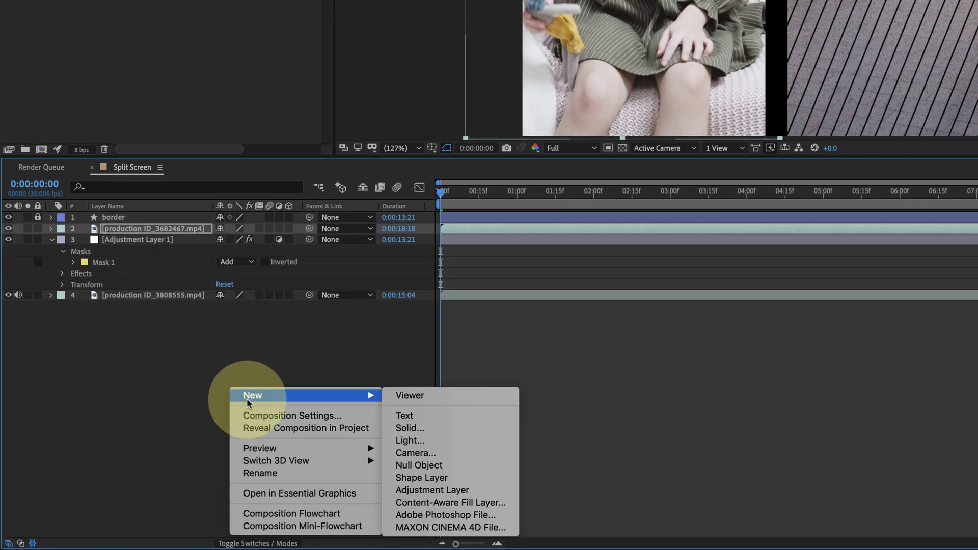
Create Adjustment Layer 2 and apply the Tint effect to it
left_click(448, 490)
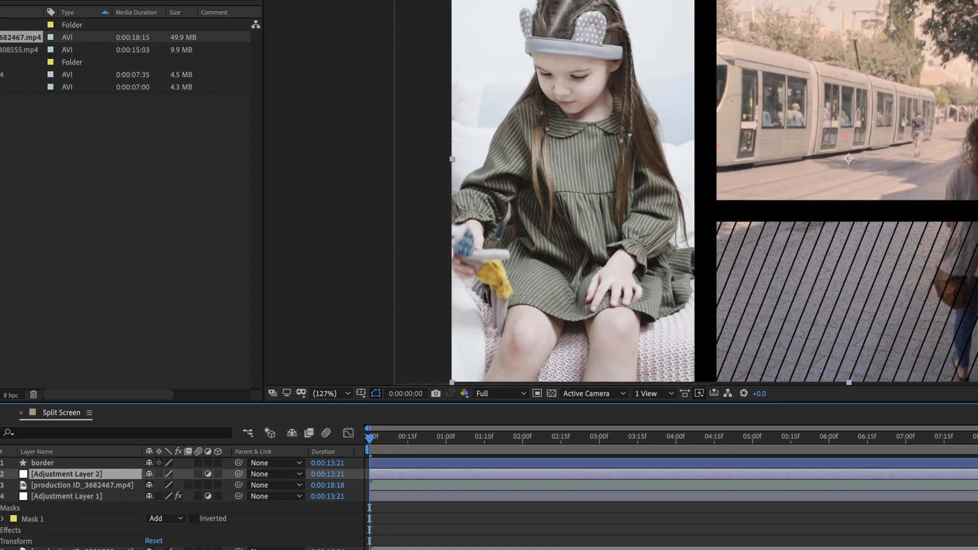
left_click(886, 175)
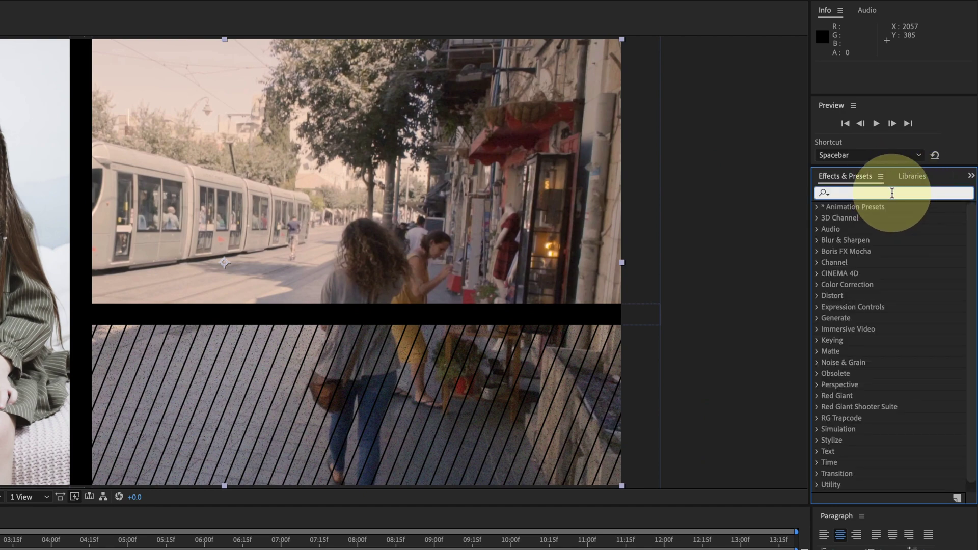
type("tint")
left_click(864, 252)
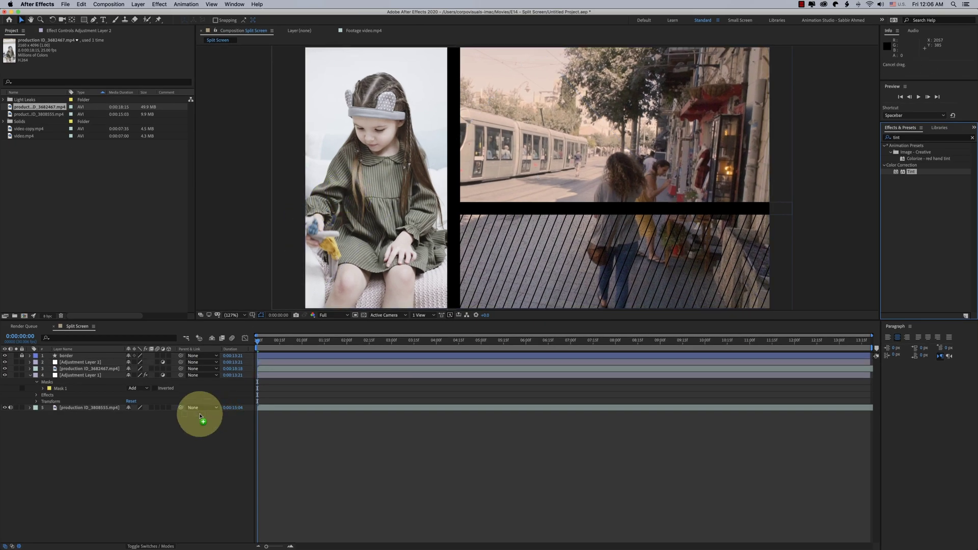
left_click_drag(866, 254, 89, 363)
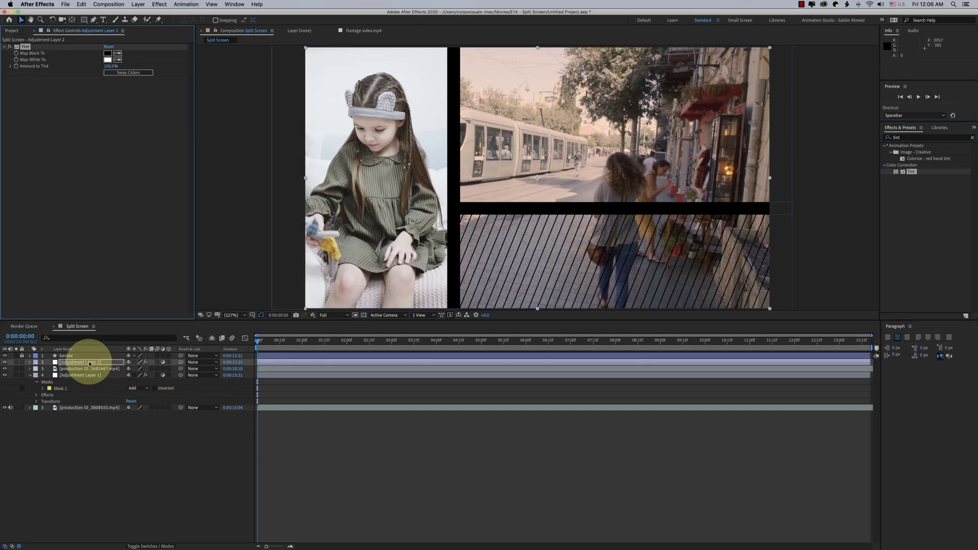
Mask Adjustment Layer 2 to the left panel so the girl clip turns black and white
left_click(85, 21)
key("comma")
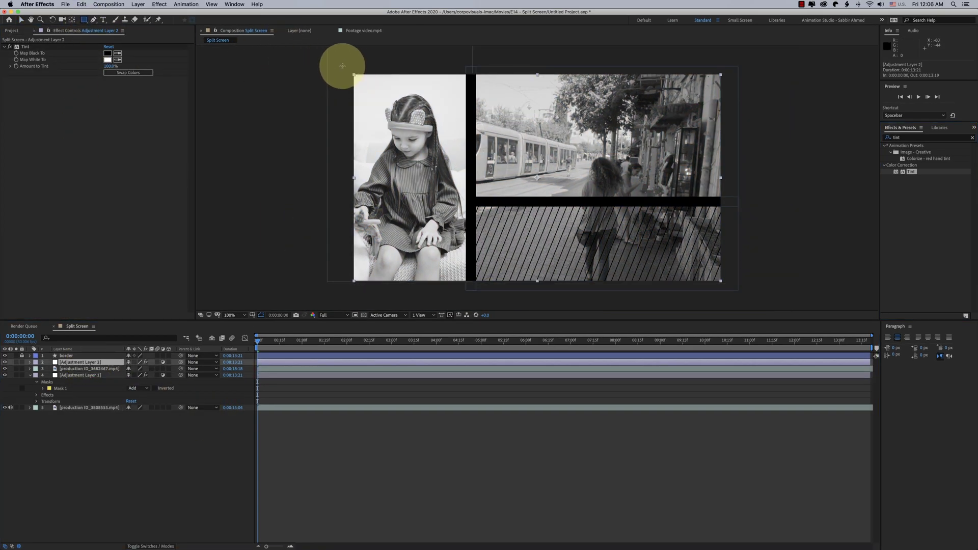
left_click_drag(342, 66, 446, 267)
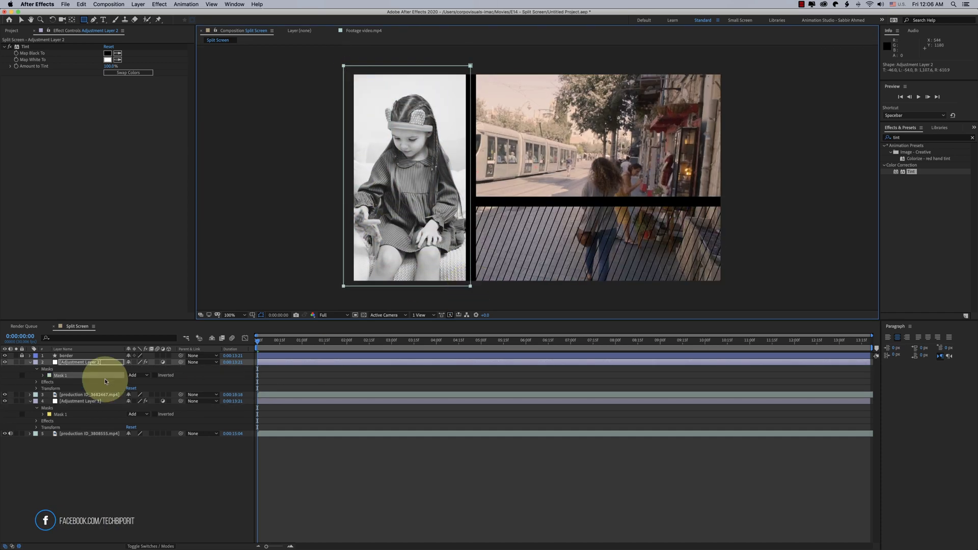
Fit the viewer and add video copy.mp4 as layer 2 below border
left_click(232, 315)
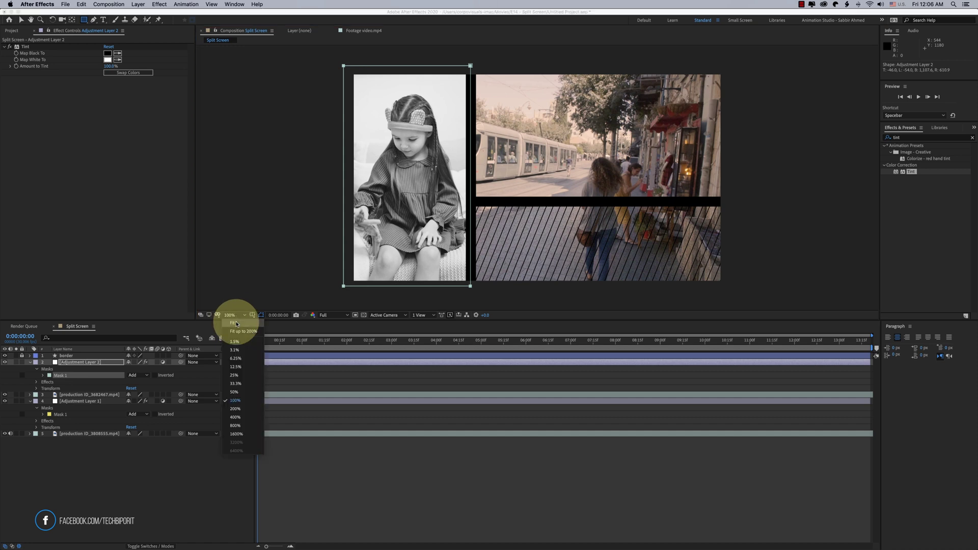
left_click(239, 328)
left_click(399, 482)
key("super+0")
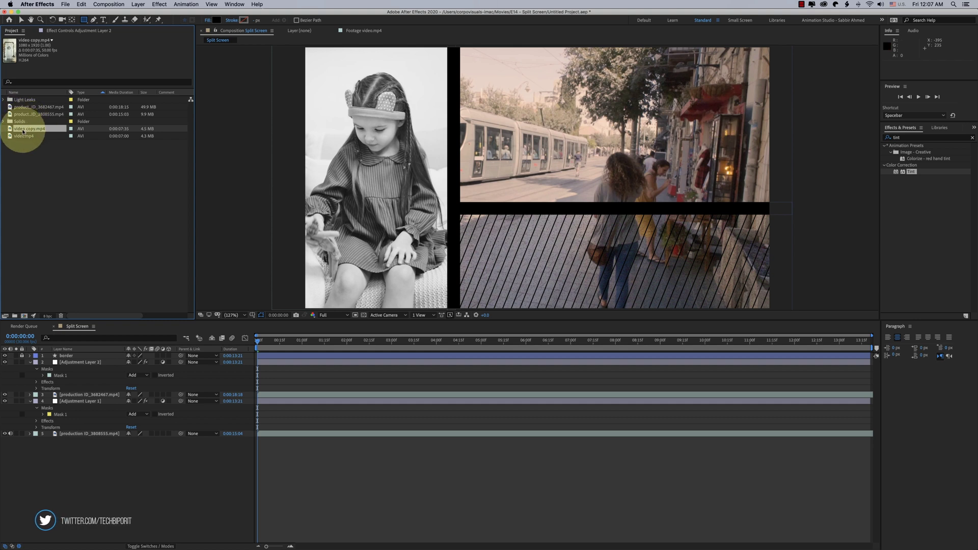
left_click_drag(23, 132, 84, 360)
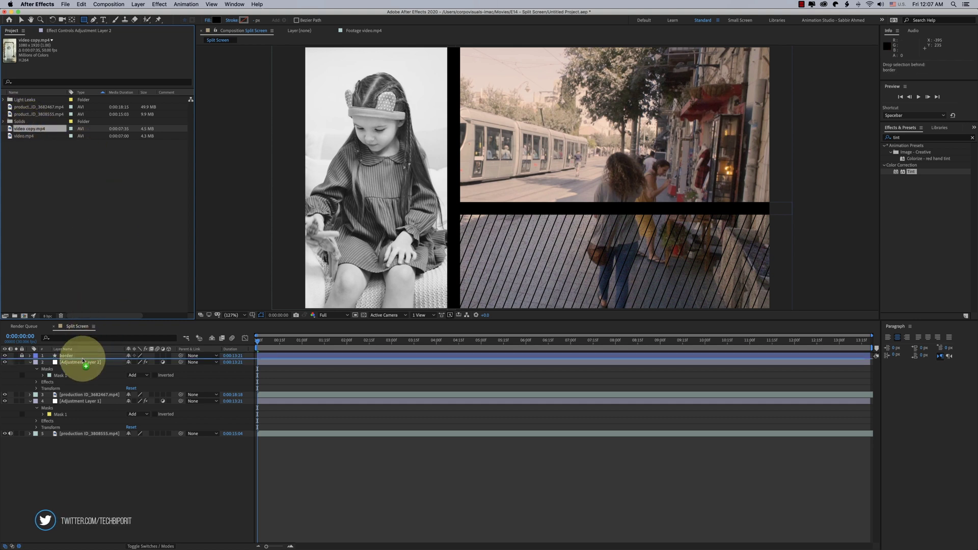
left_click_drag(83, 360, 130, 367)
Scale the door clip to 39% in the top-right panel, then select the border layer
key("v")
key("s")
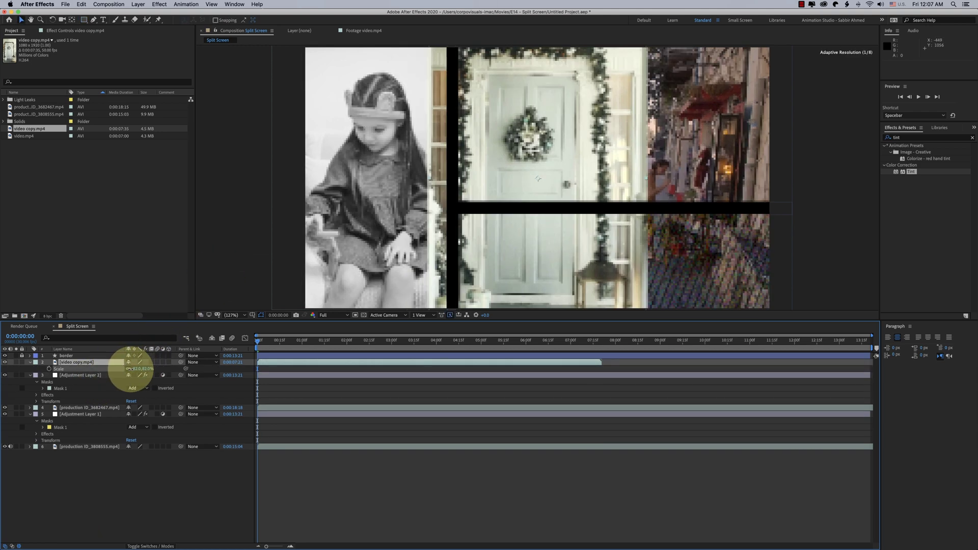
left_click_drag(523, 172, 704, 173)
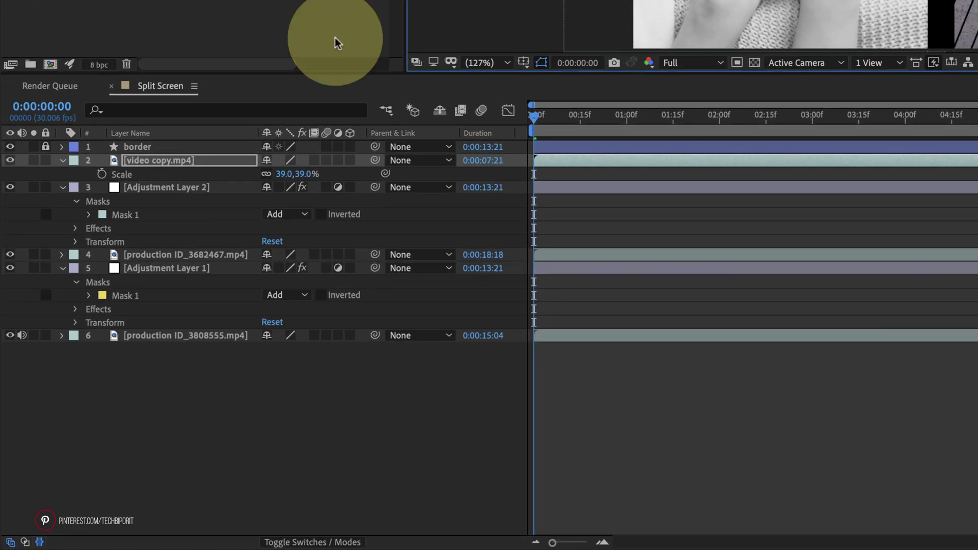
left_click(136, 158)
left_click(31, 148)
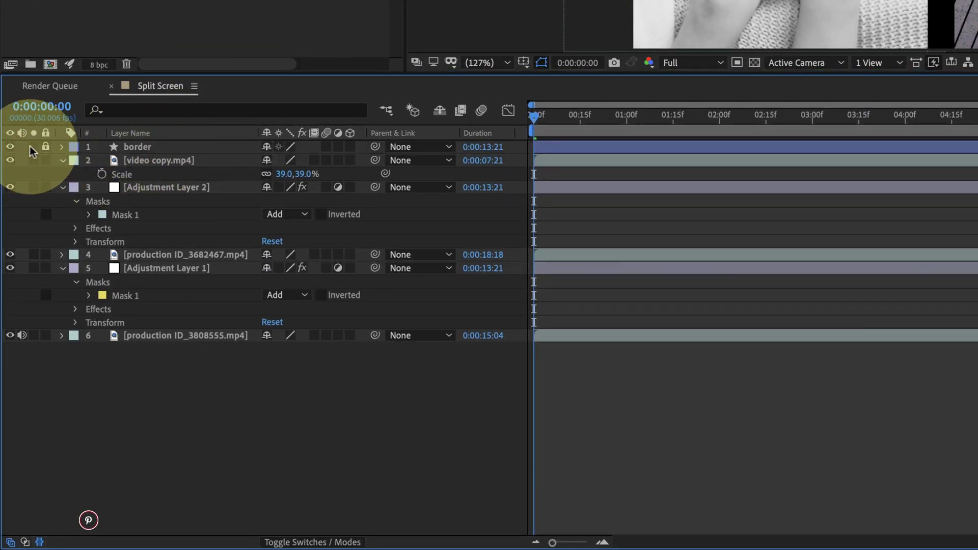
left_click(157, 150)
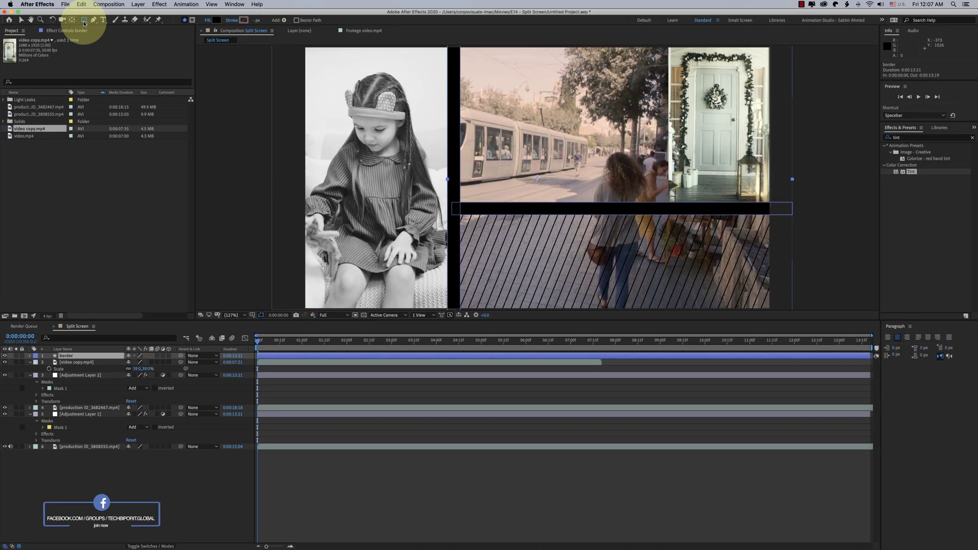
Draw a third vertical black bar in the border layer splitting the top-right panel
left_click(582, 154)
key("comma")
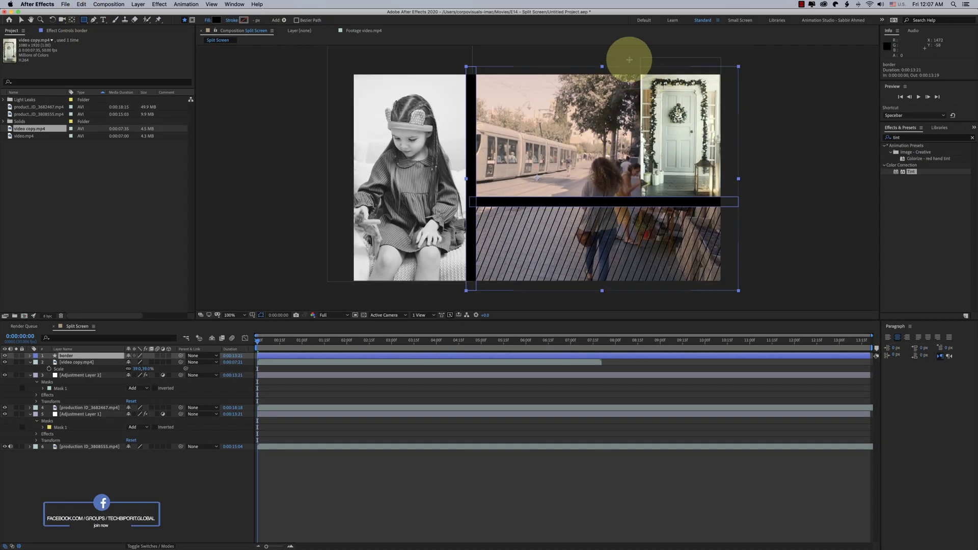
left_click_drag(633, 58, 643, 200)
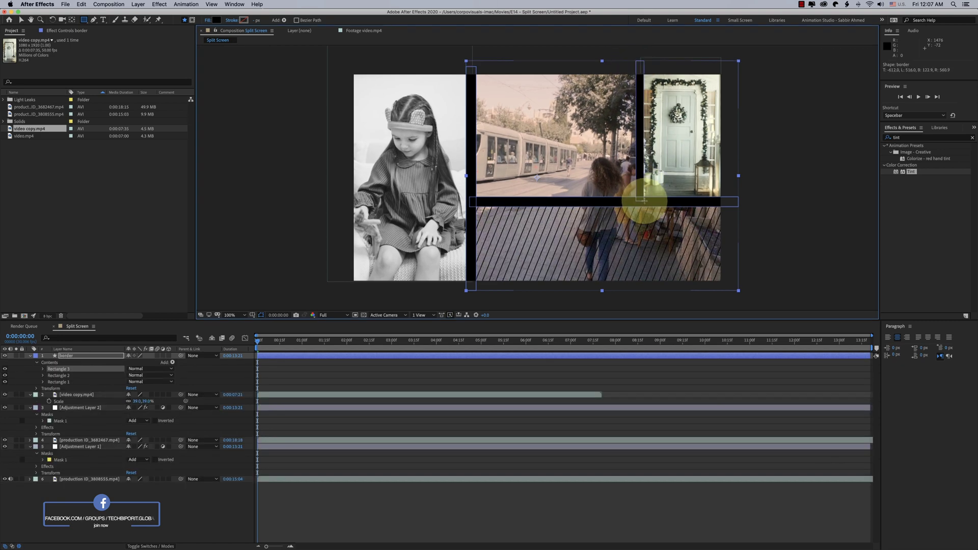
Deselect the border shapes, collapse the border layer's properties and deselect all layers
left_click(218, 316)
left_click(12, 362)
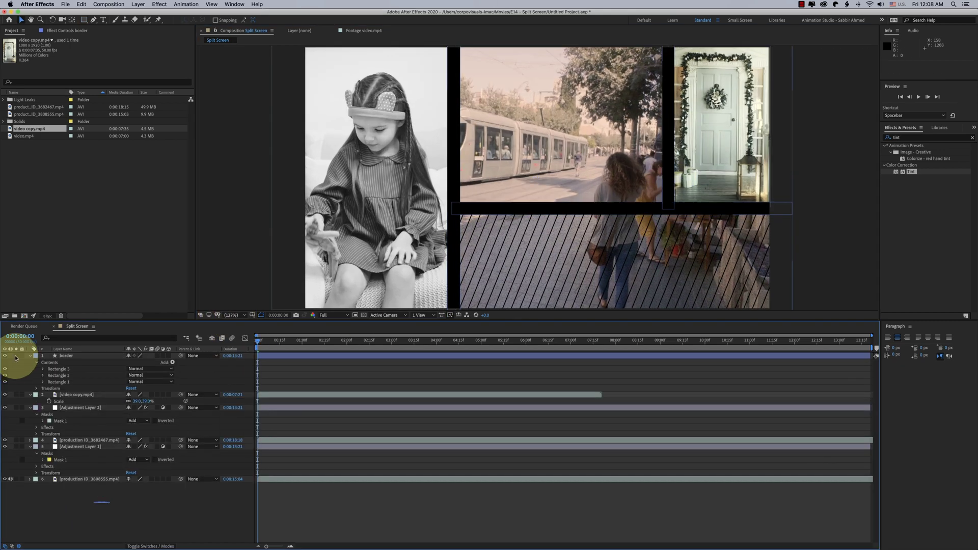
left_click(30, 356)
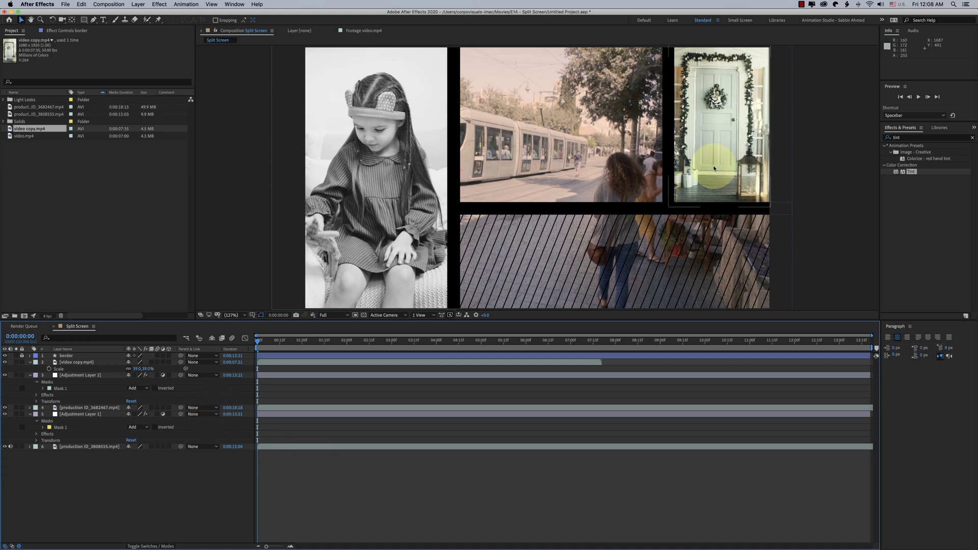
left_click(357, 423)
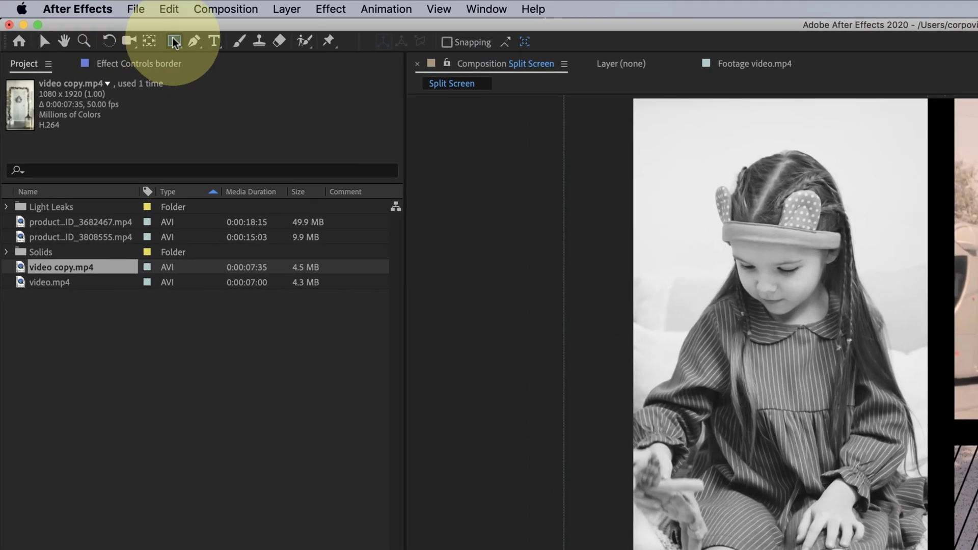
Draw a small polygon on the black bar beneath the tram clip and fill it white
left_click(163, 38)
left_click(295, 97)
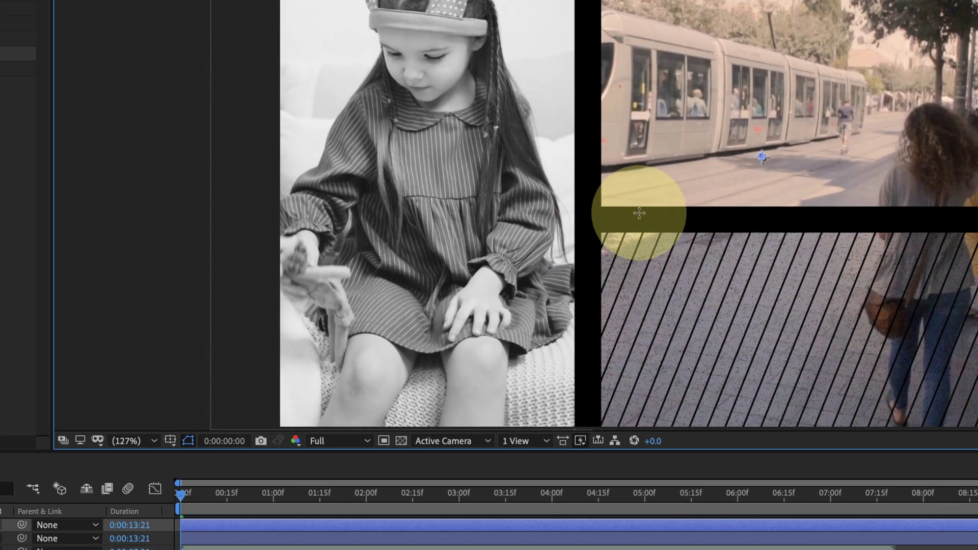
left_click_drag(639, 213, 657, 219)
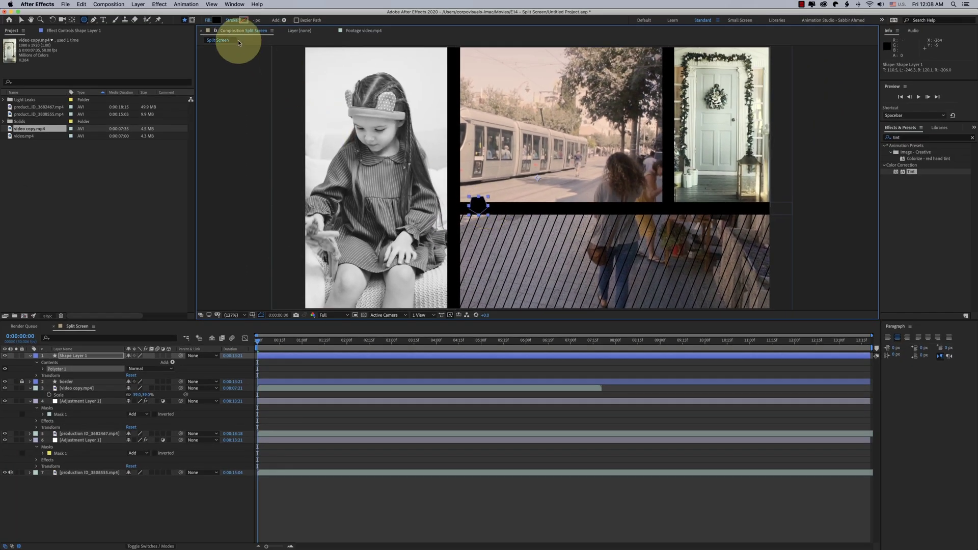
left_click(216, 20)
left_click_drag(591, 437, 548, 384)
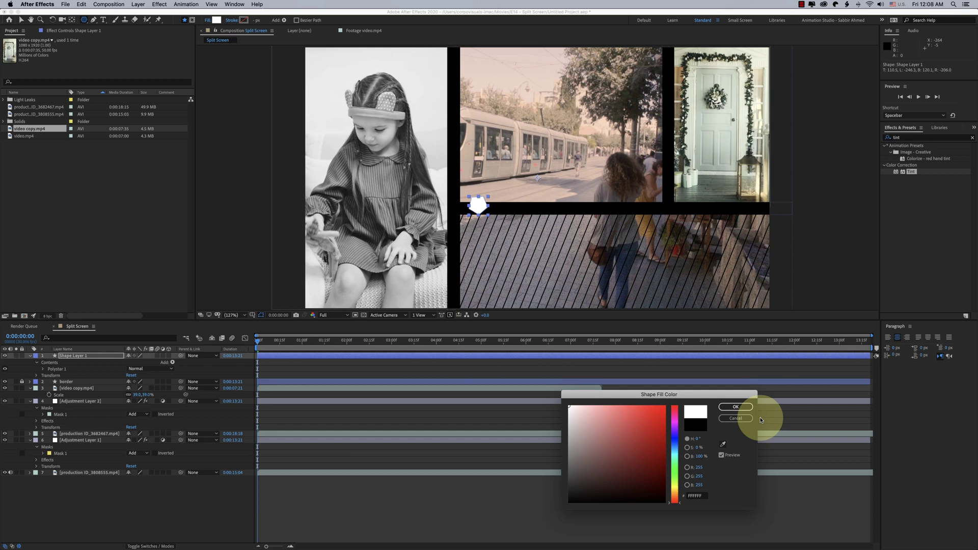
left_click(736, 406)
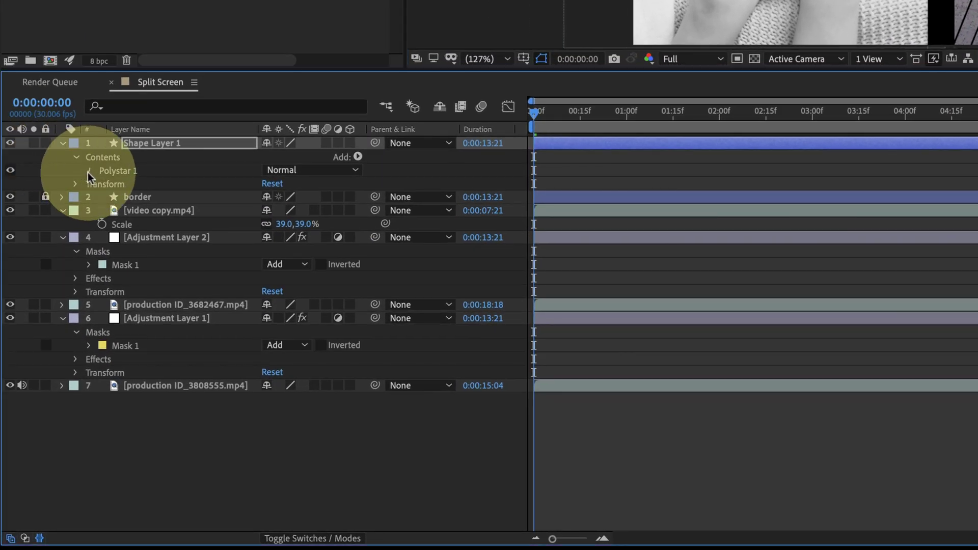
Set the polygon's Points to 3 to form a triangle and nudge it slightly right
left_click(88, 172)
left_click(102, 184)
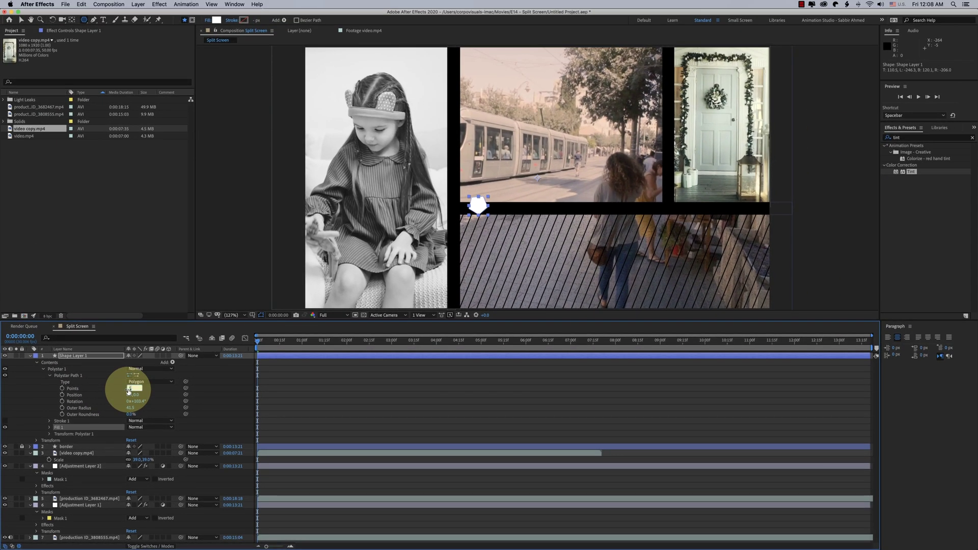
type("3")
key("Return")
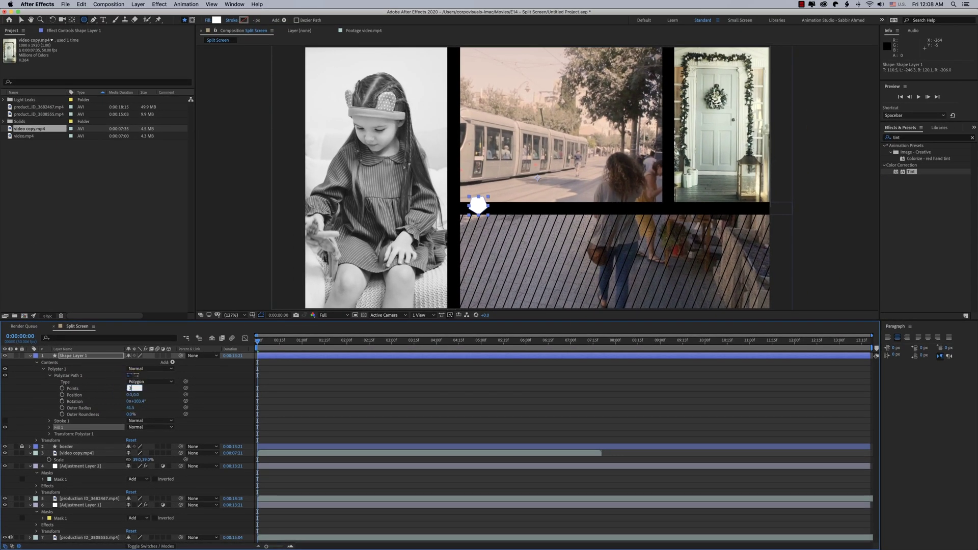
key("v")
scroll(459, 204, "up", 4)
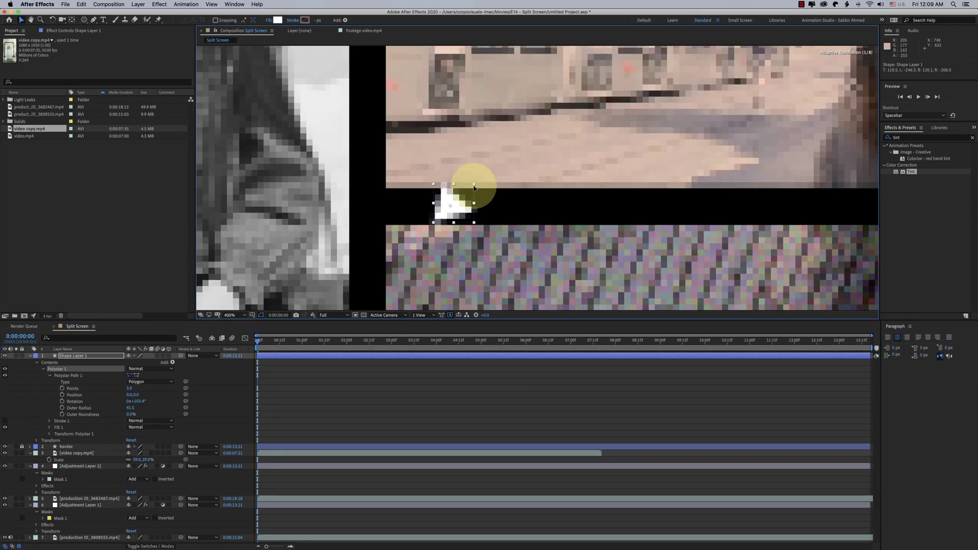
left_click_drag(453, 206, 474, 207)
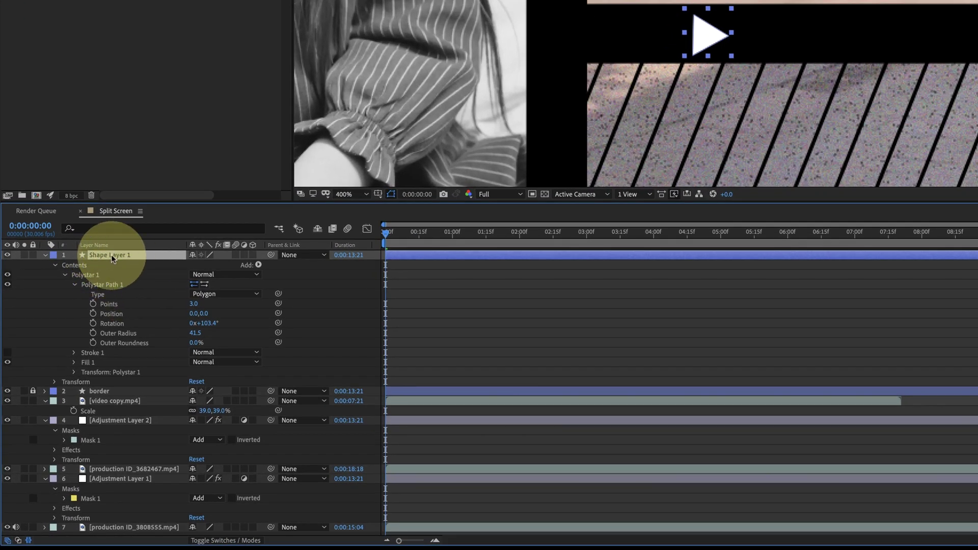
Add a Repeater to the triangle shape and set it to 3 copies
left_click(259, 266)
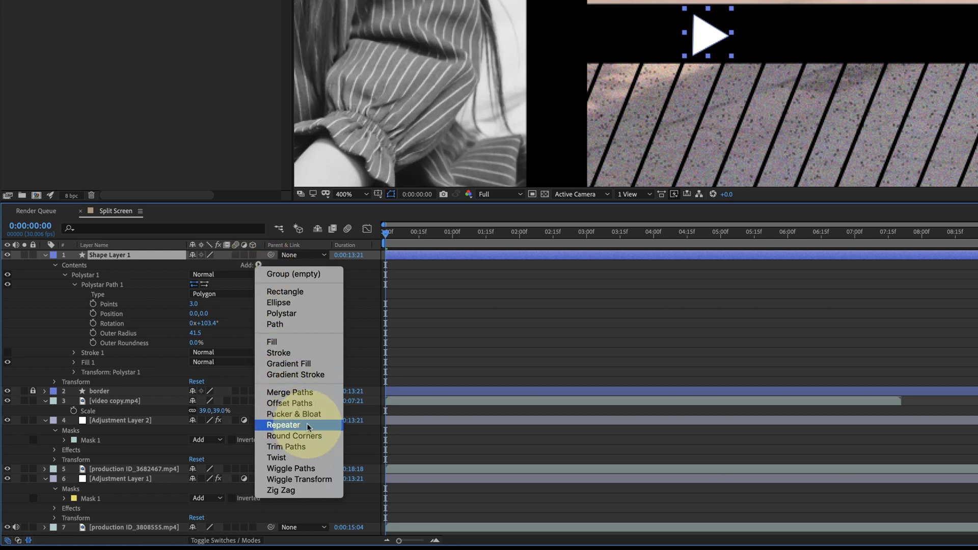
left_click(284, 425)
left_click(64, 382)
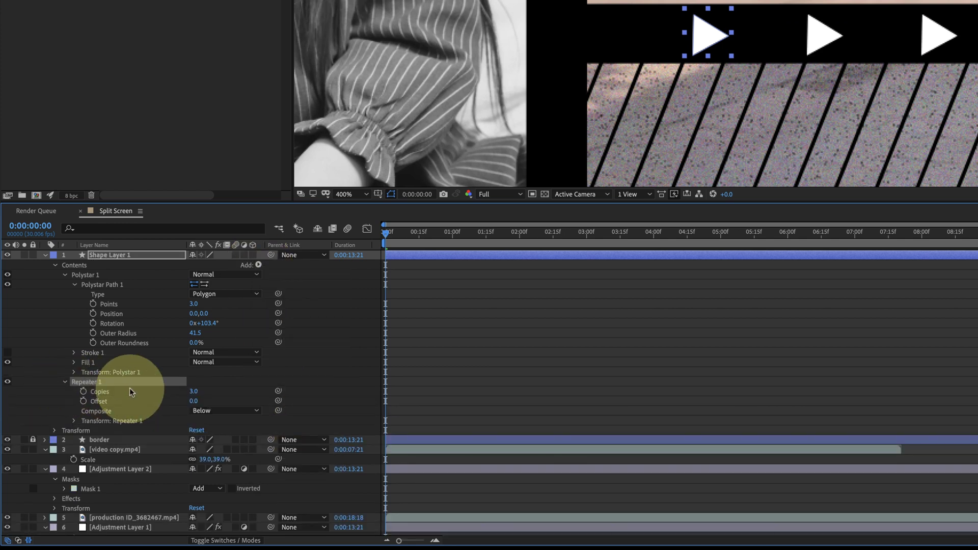
scroll(129, 387, "down", 1)
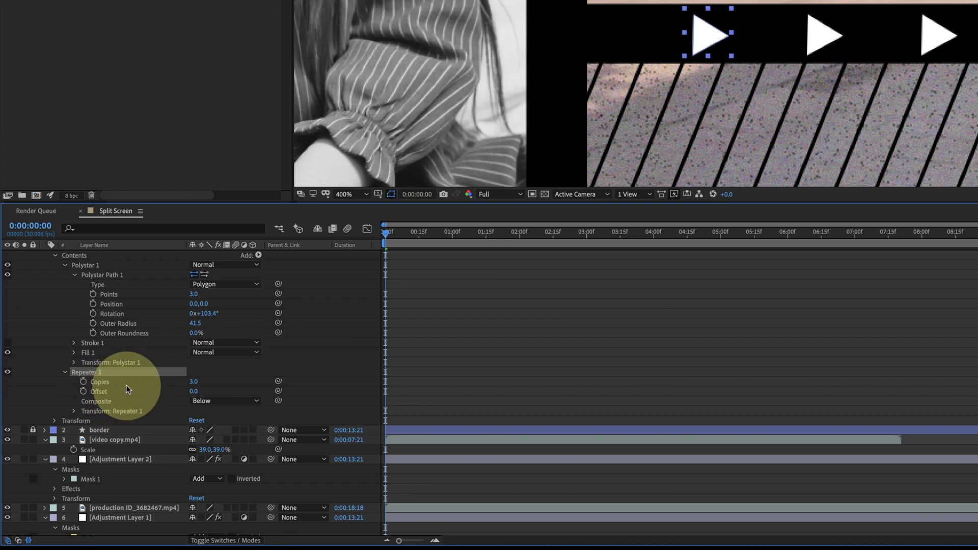
key("Return")
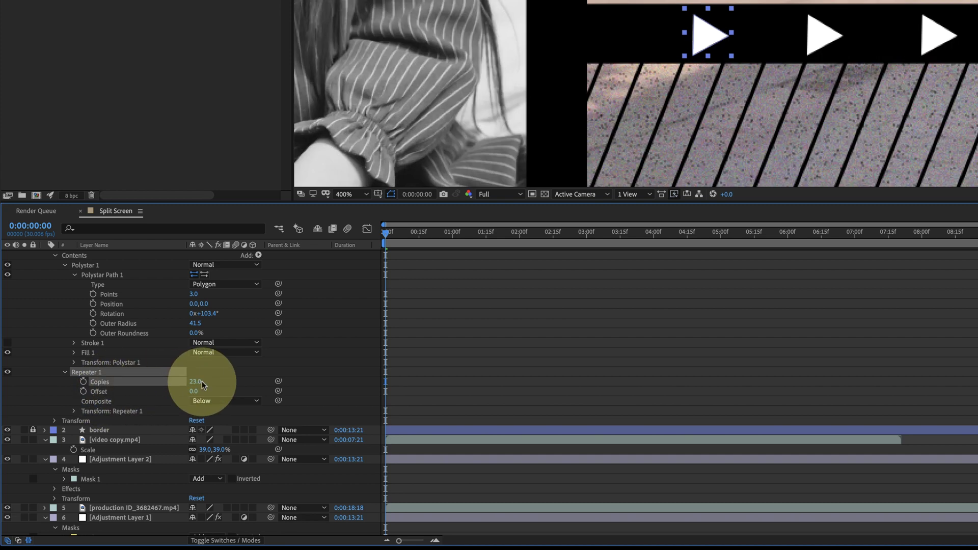
Set the Repeater's transform Position offset to 62 and enable the End Opacity stopwatch
left_click(74, 411)
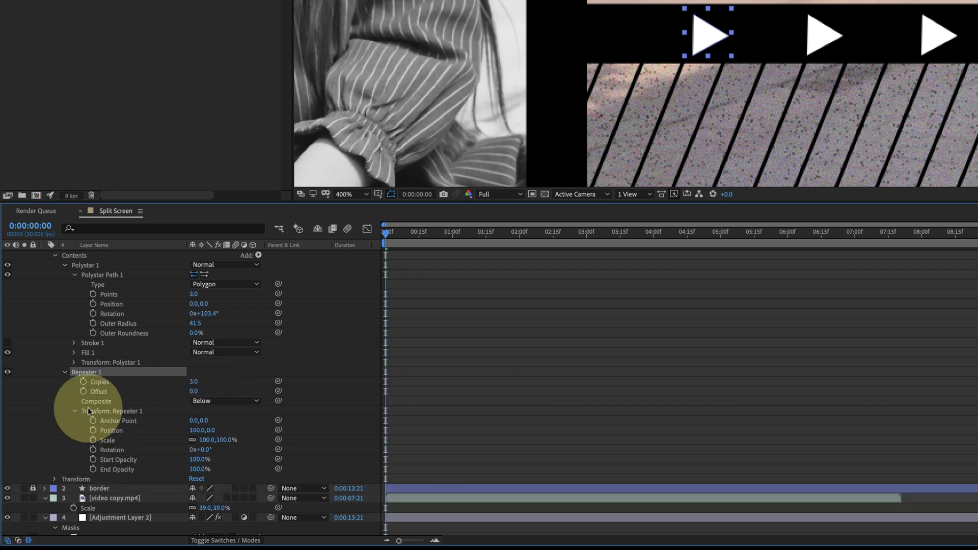
scroll(128, 400, "down", 2)
left_click_drag(196, 392, 178, 398)
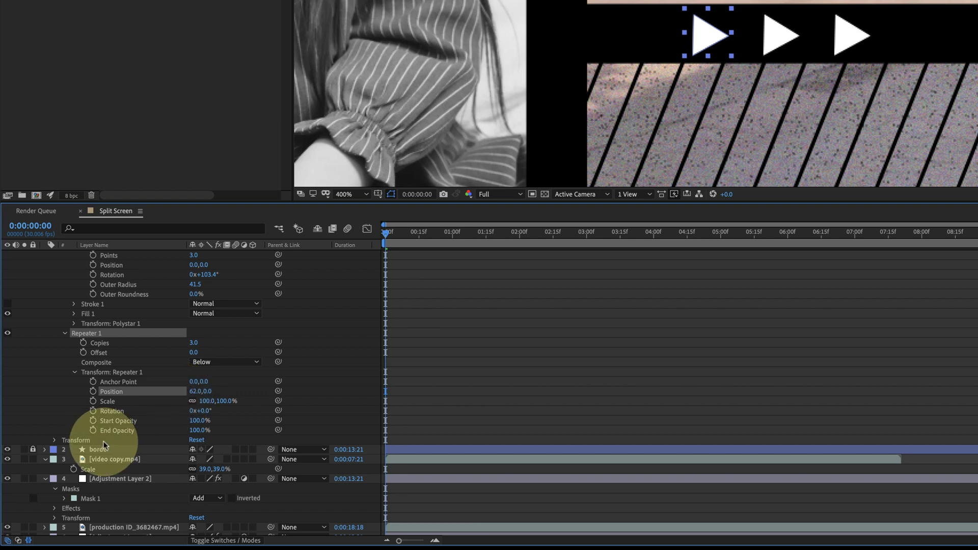
left_click(93, 431)
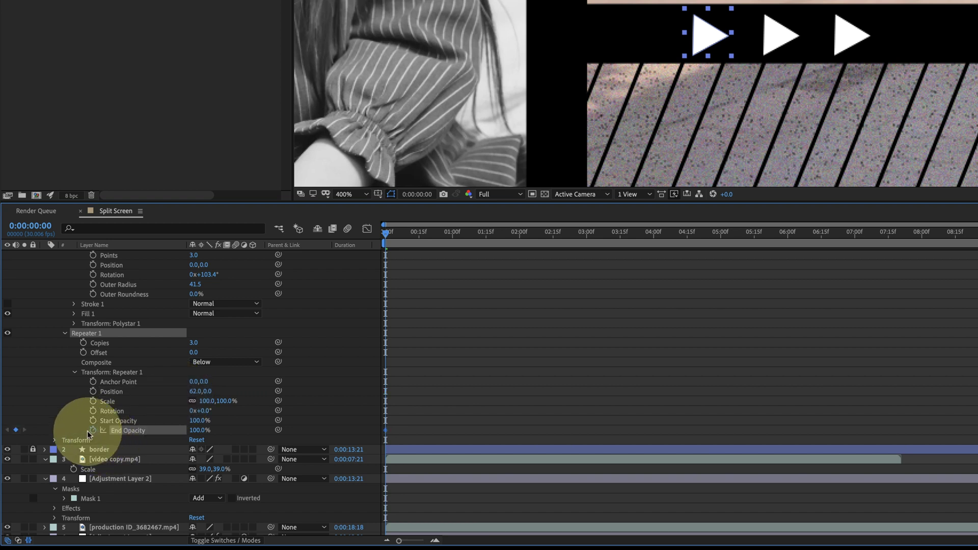
Key the Repeater's End Opacity to 0% at frame 16, then return to the start
left_click(423, 232)
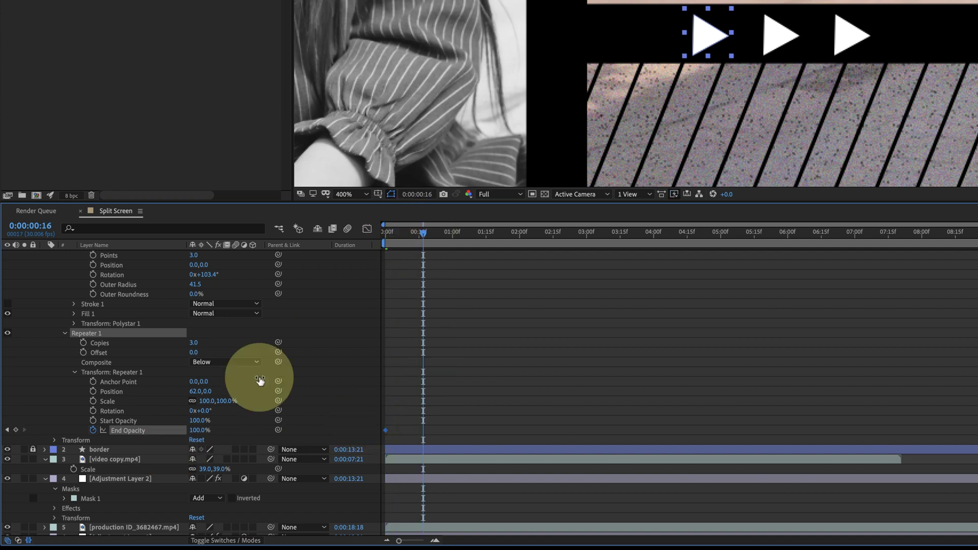
left_click(197, 431)
type("0")
key("Return")
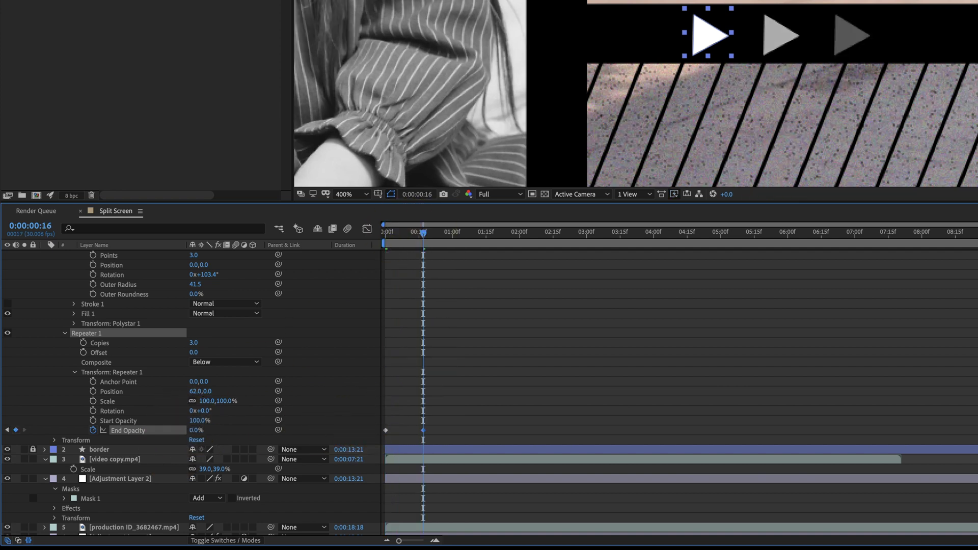
key("Home")
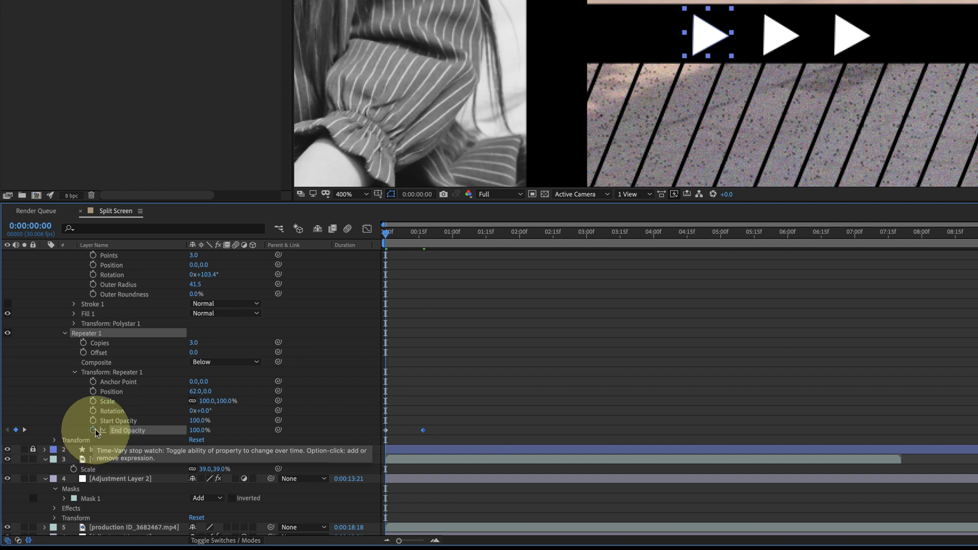
Add a loopOut("pingpong") expression to End Opacity so the fade loops back and forth
left_click(93, 431, "alt")
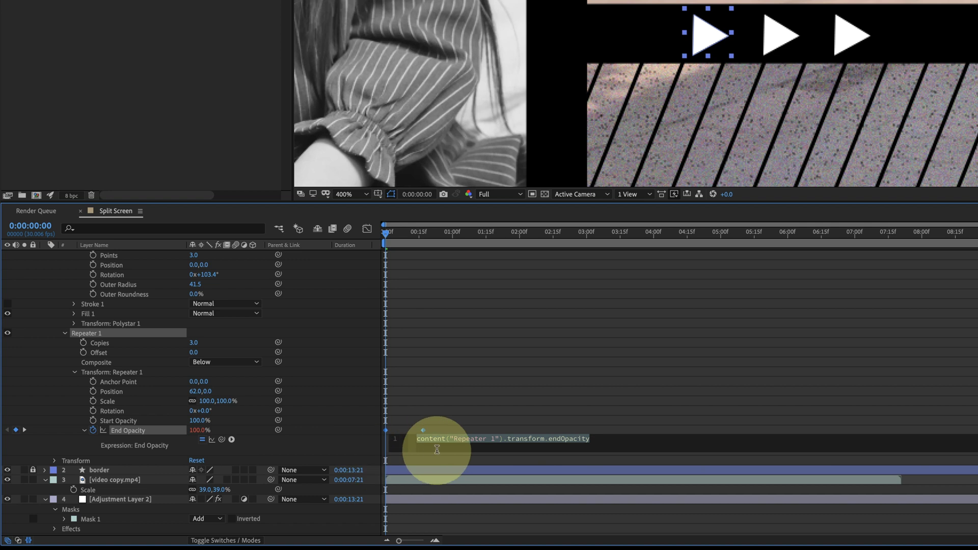
left_click(232, 440)
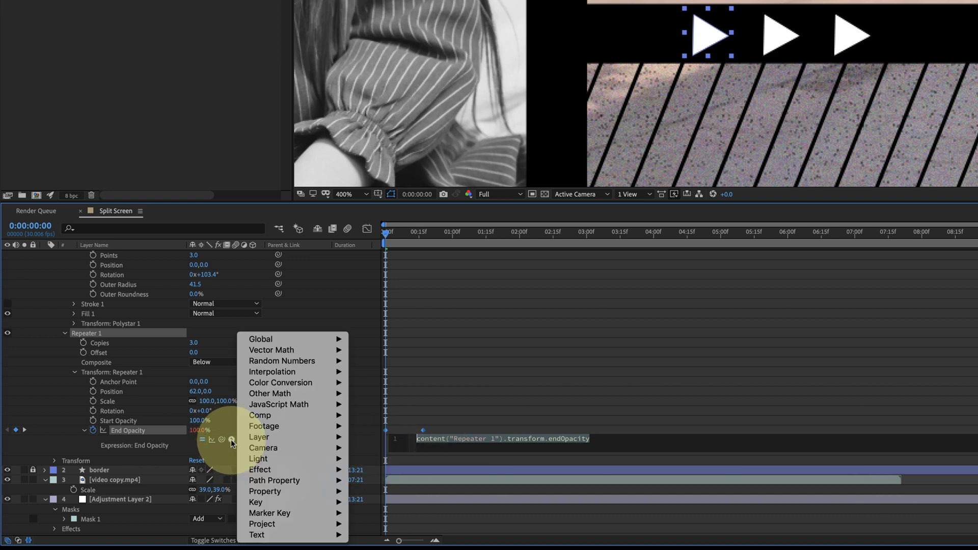
mouse_move(316, 492)
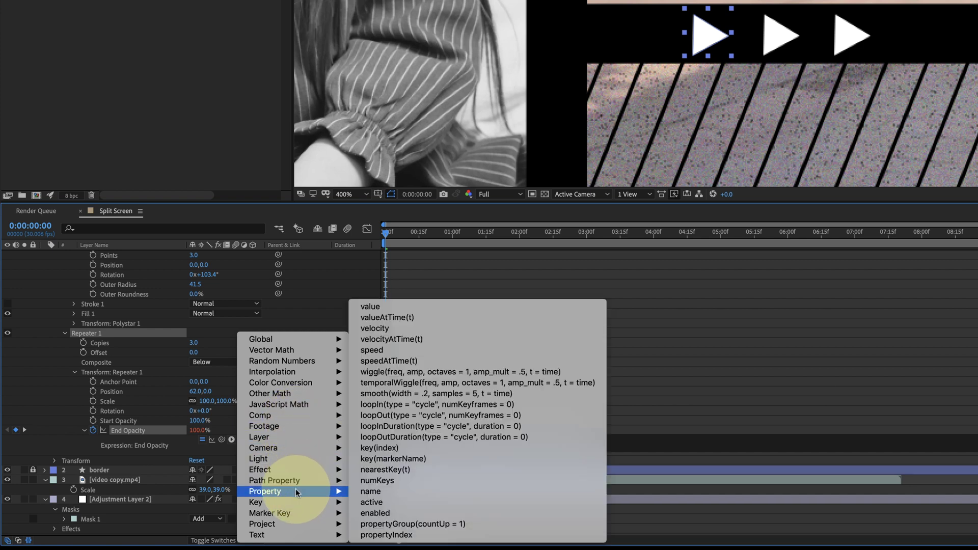
left_click(445, 423)
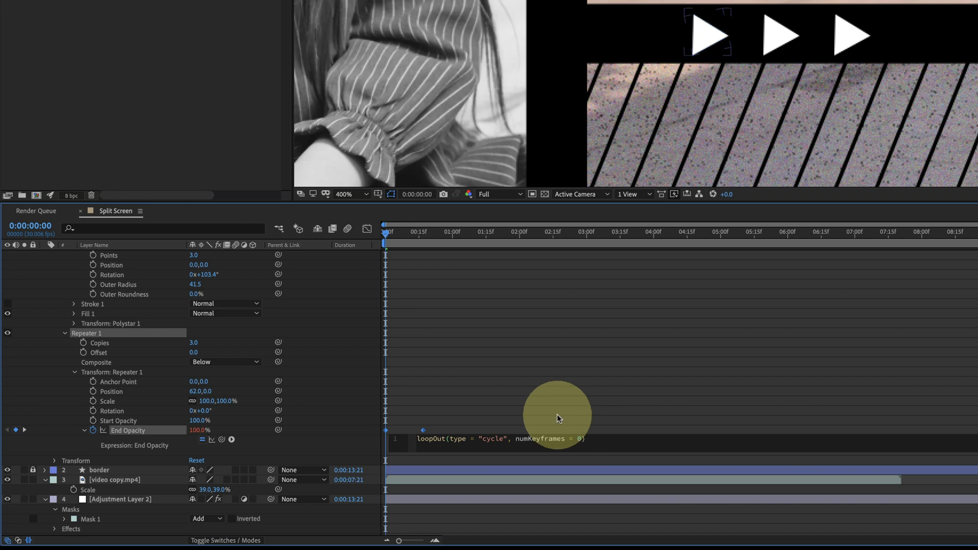
left_click(559, 418)
key("space")
double_click(488, 439)
type("pin")
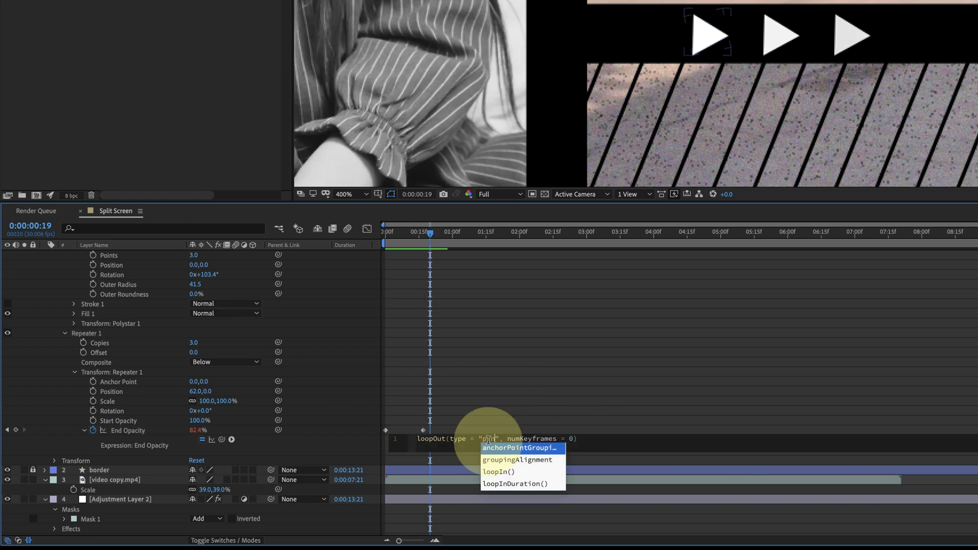
key("Return")
type("ngpong")
left_click(497, 405)
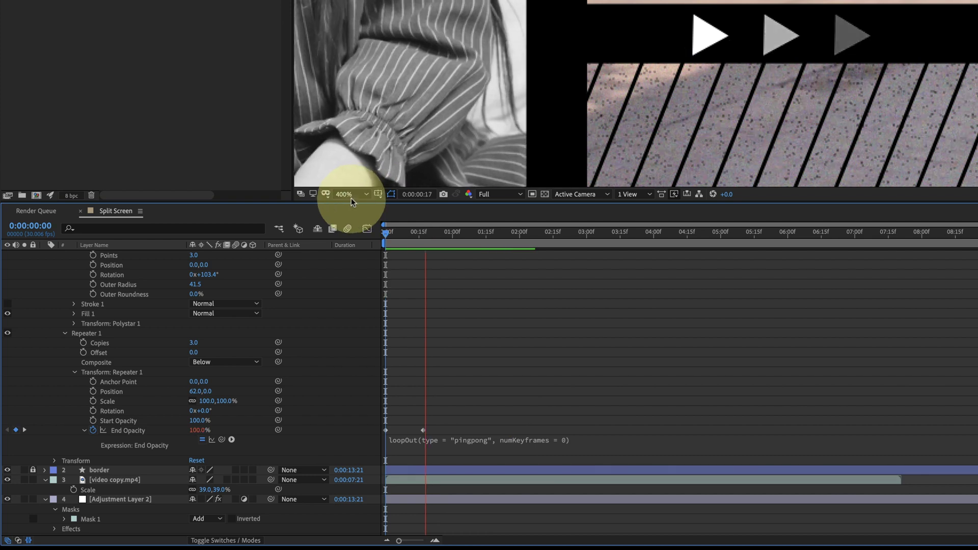
Set the viewer zoom to Fit to show the whole composition
left_click(352, 194)
left_click(351, 205)
scroll(479, 281, "up", 3)
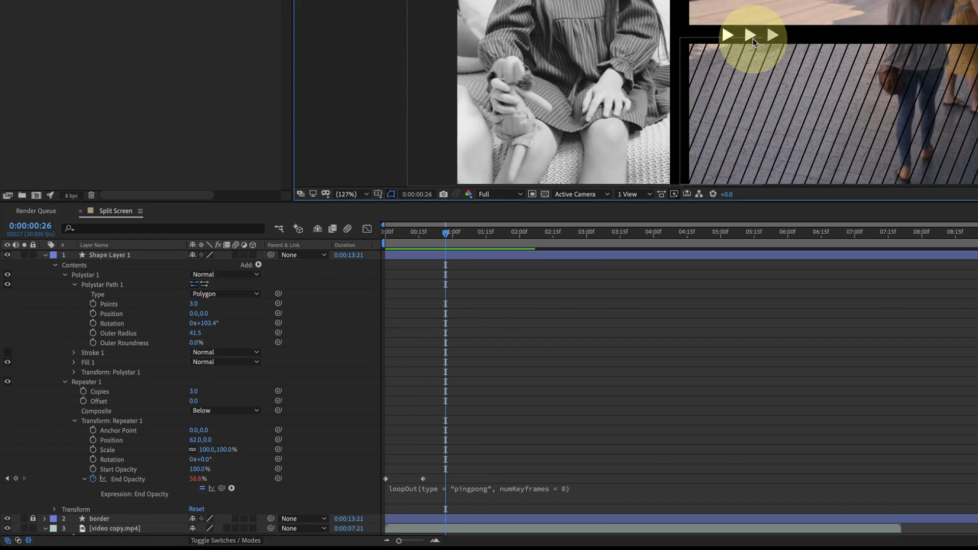
Duplicate the arrow shape layer and drag the copy toward the right
left_click(138, 254)
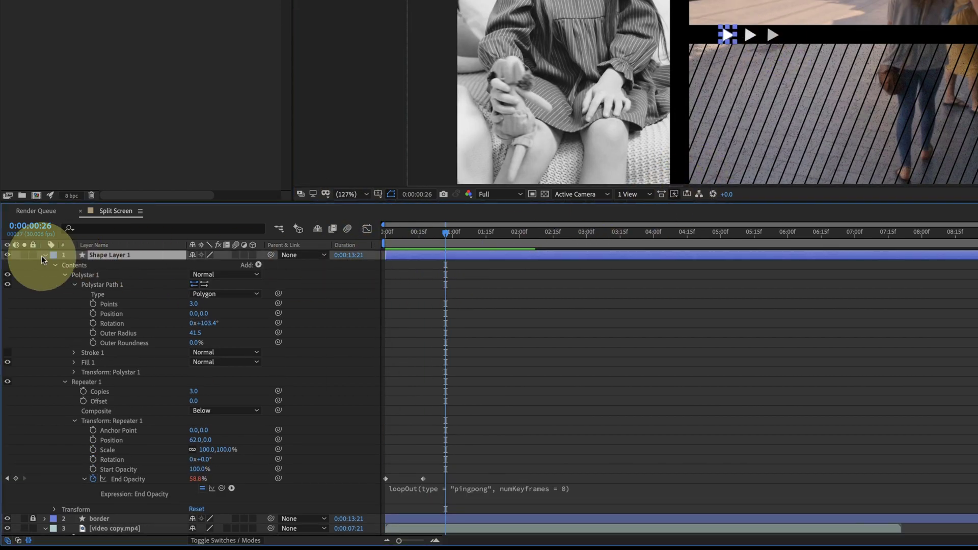
left_click(45, 255, "ctrl")
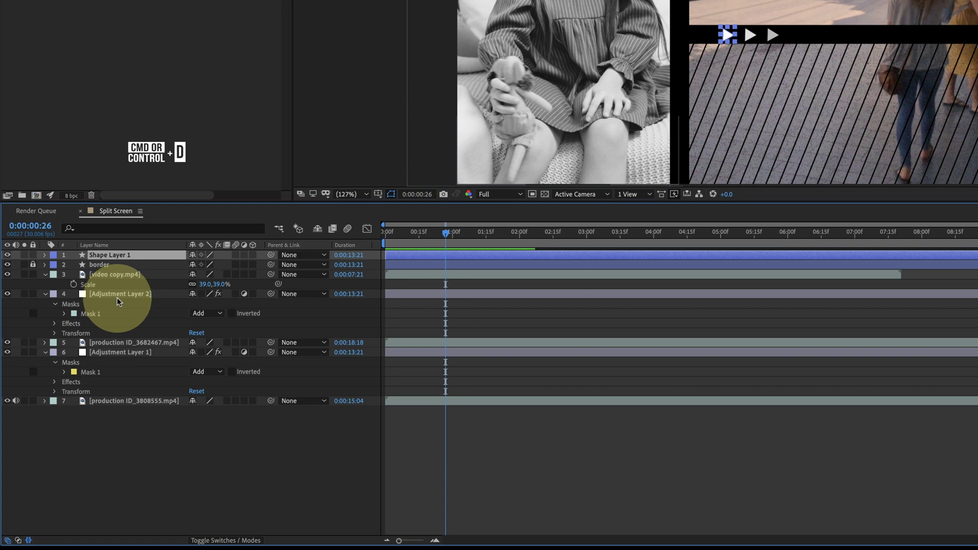
key("ctrl+d")
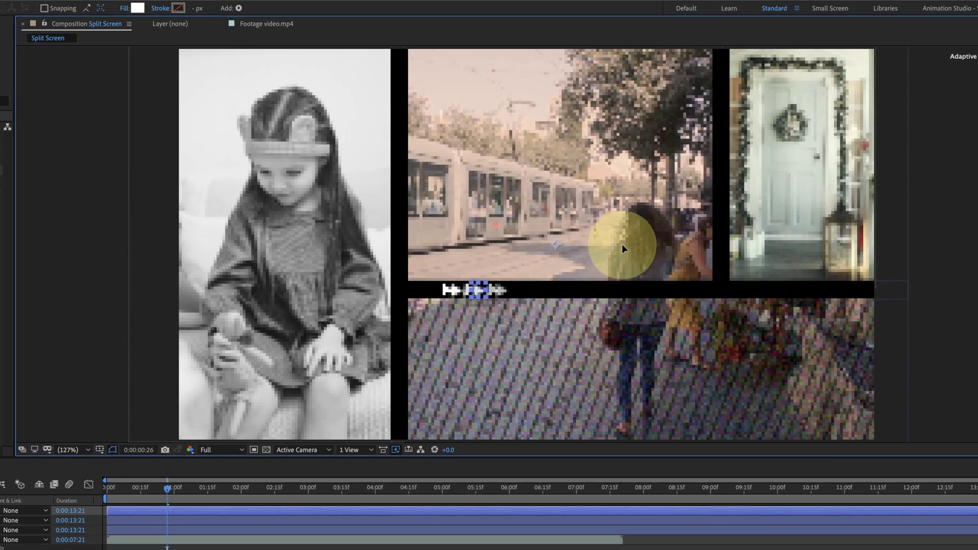
left_click_drag(622, 243, 872, 248)
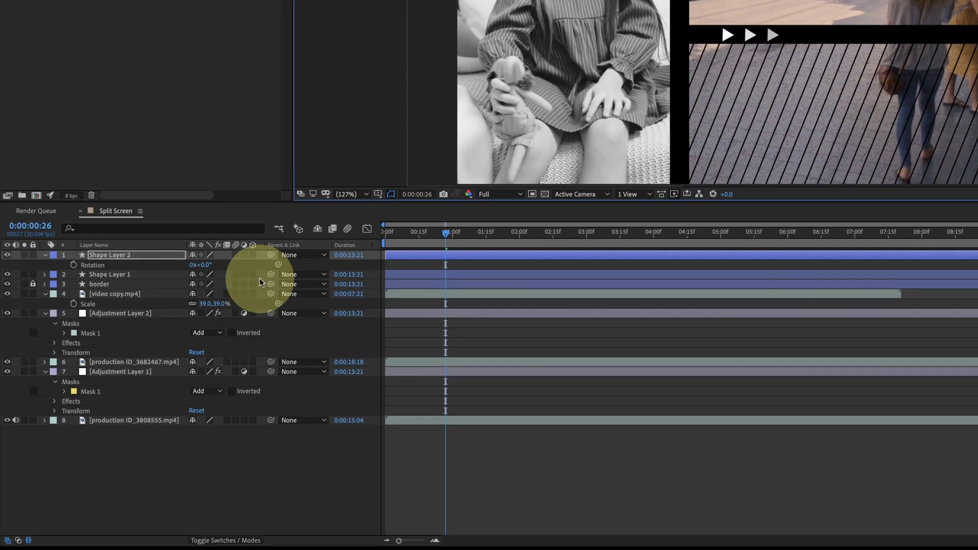
Rotate the copied arrows 180° and place them at the black bar's right end
left_click(207, 265)
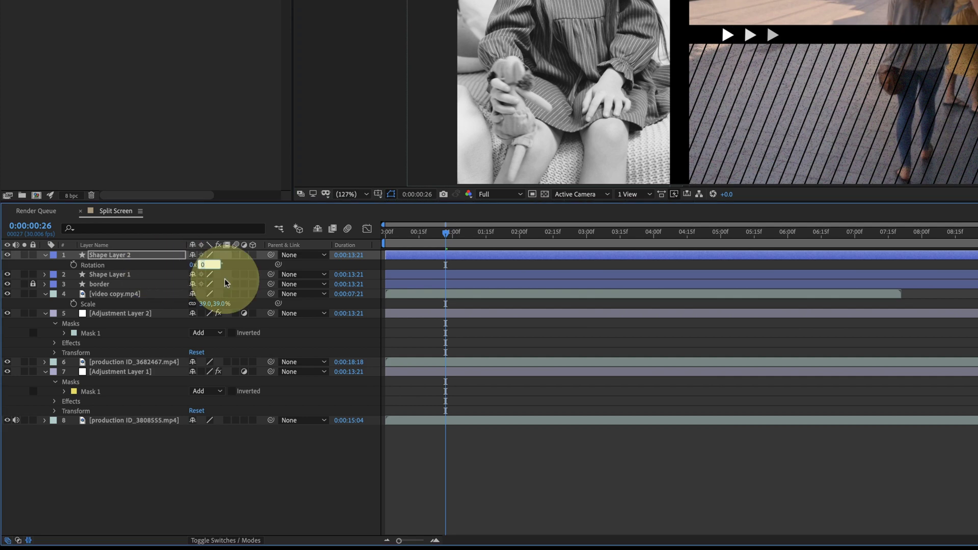
type("1")
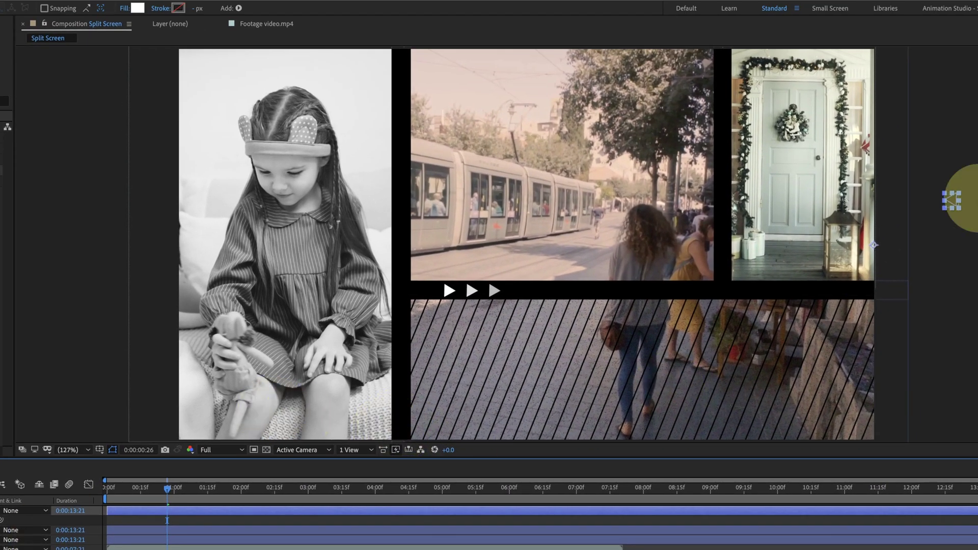
left_click(949, 201)
left_click_drag(934, 203, 771, 331)
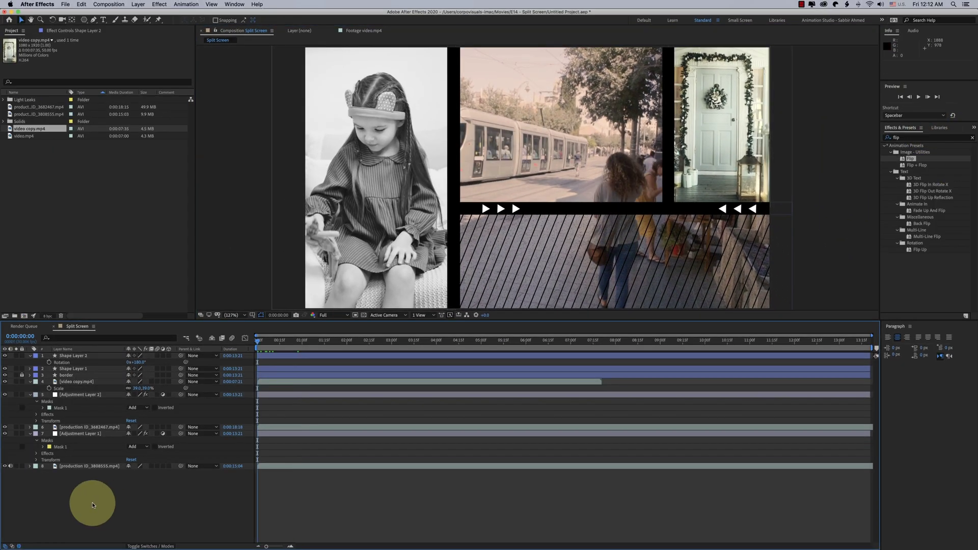
Add a new adjustment layer and name it time
right_click(92, 502)
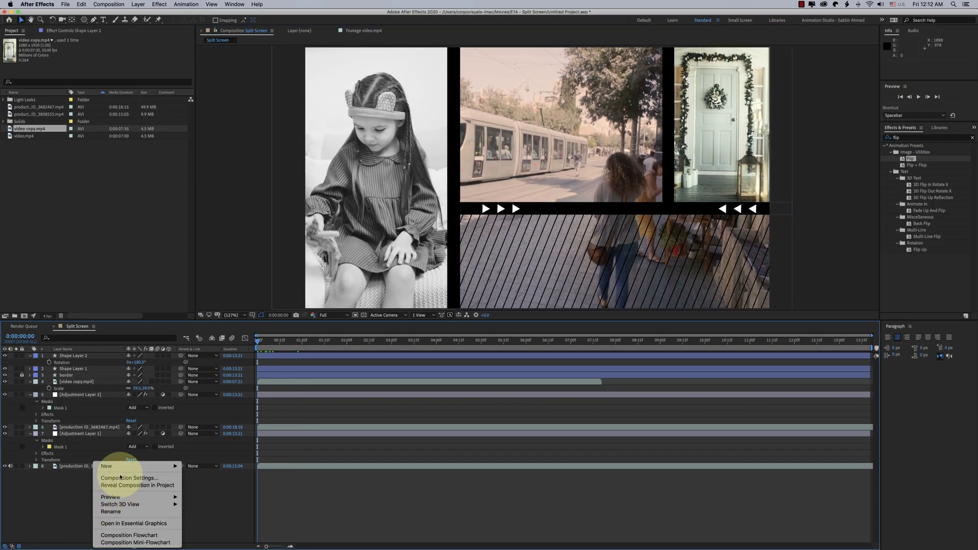
mouse_move(121, 466)
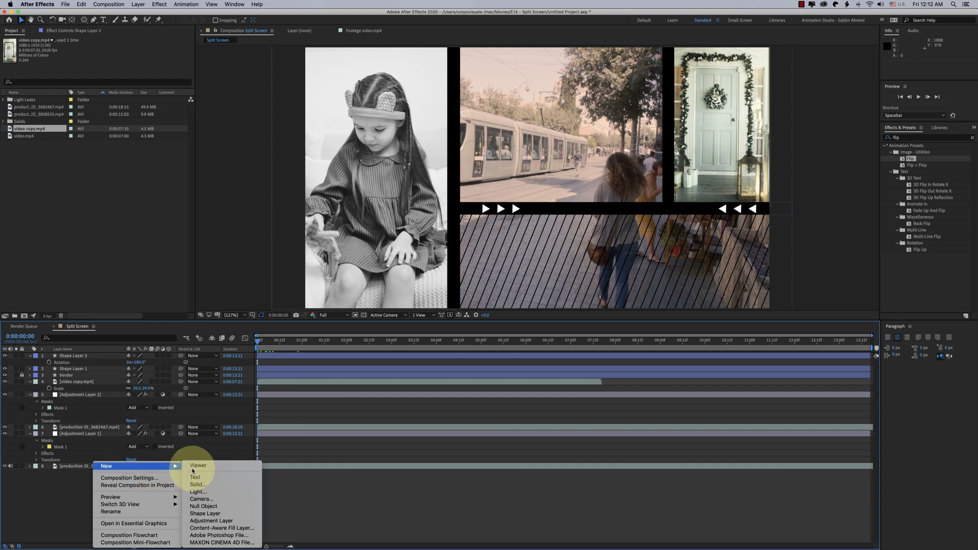
left_click(211, 521)
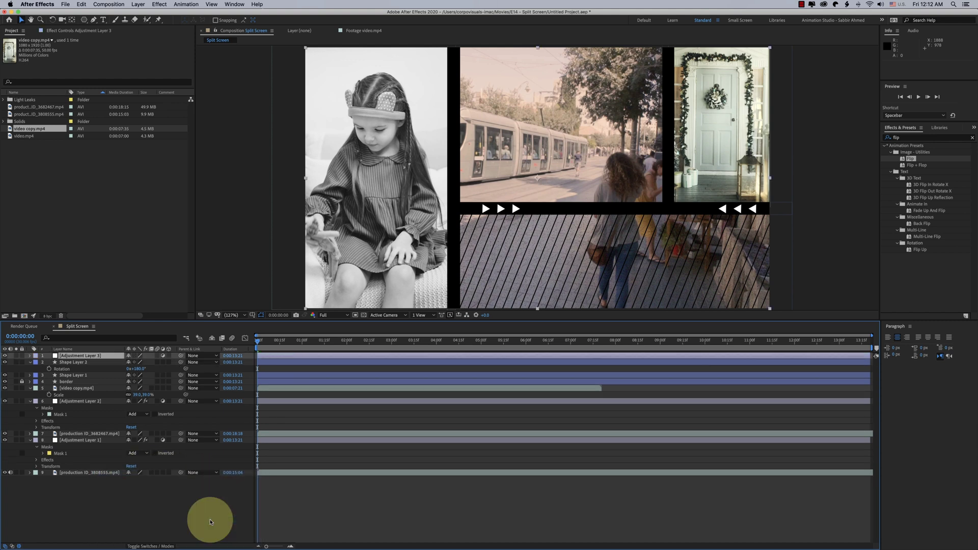
type("time")
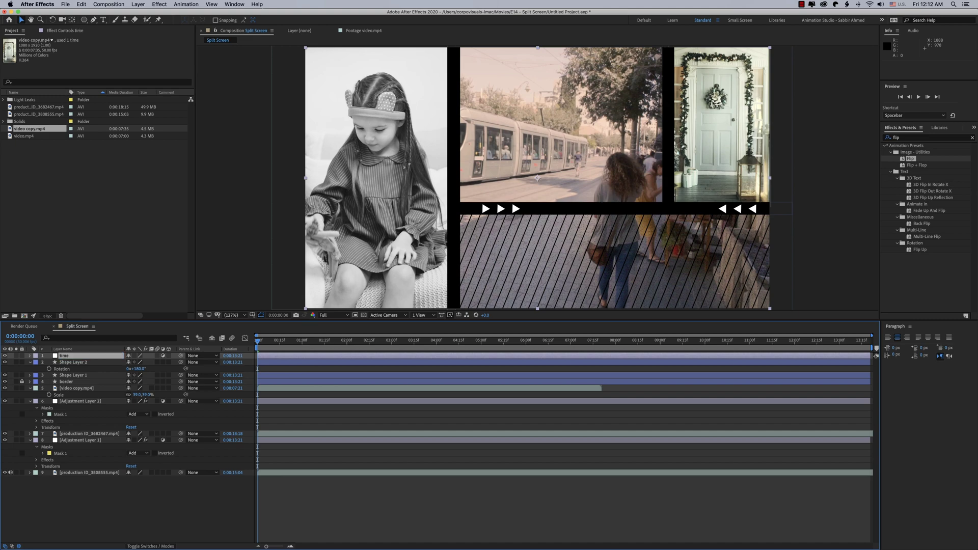
Apply the Text > Numbers effect to the time layer, showing 0.000
left_click(138, 4)
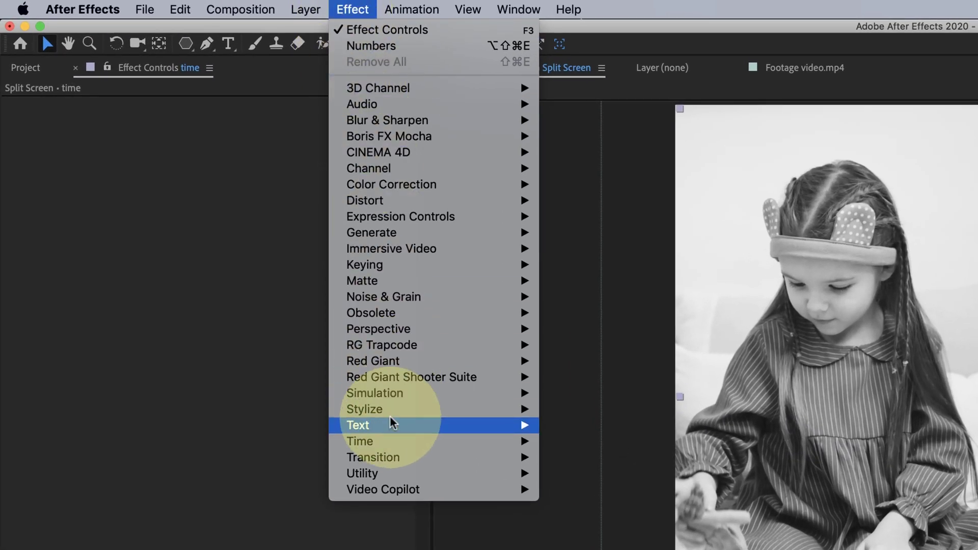
mouse_move(177, 194)
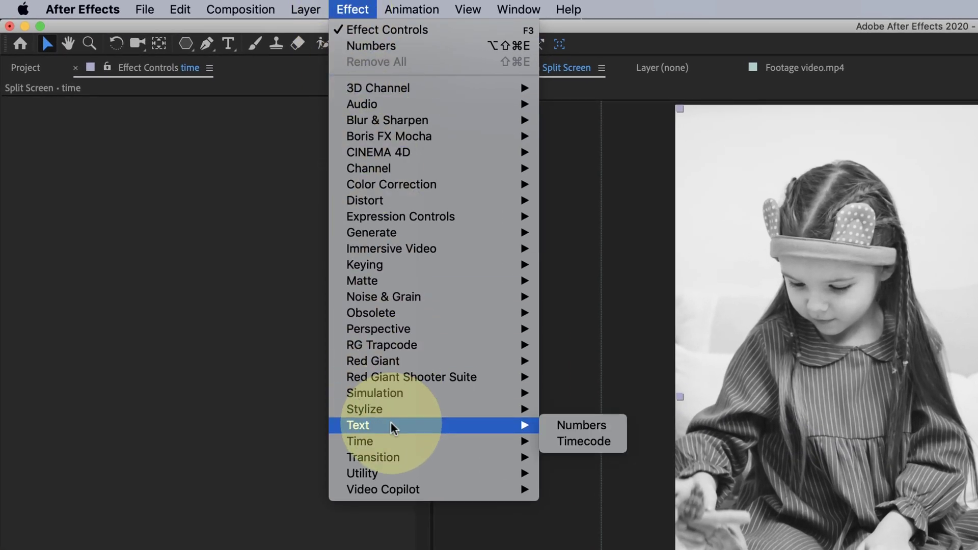
left_click(612, 425)
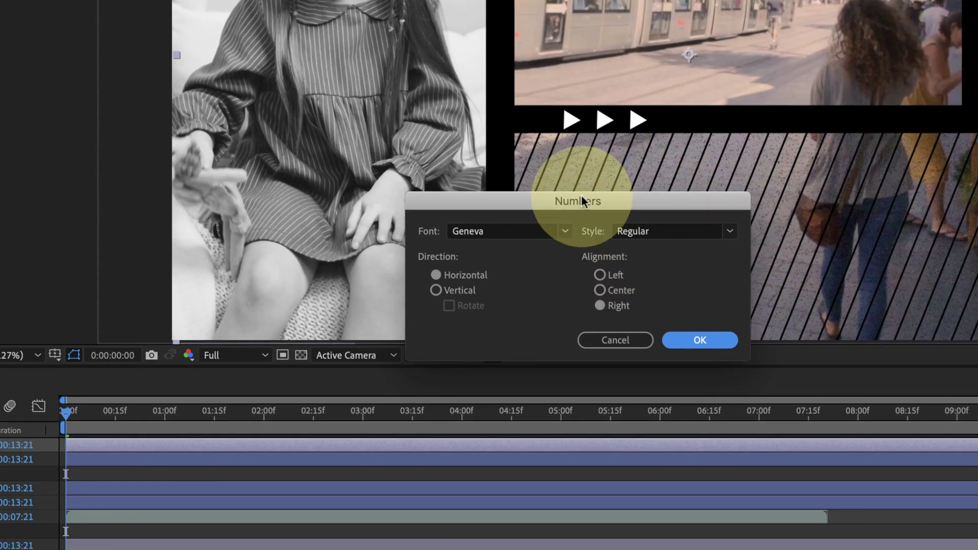
left_click(711, 339)
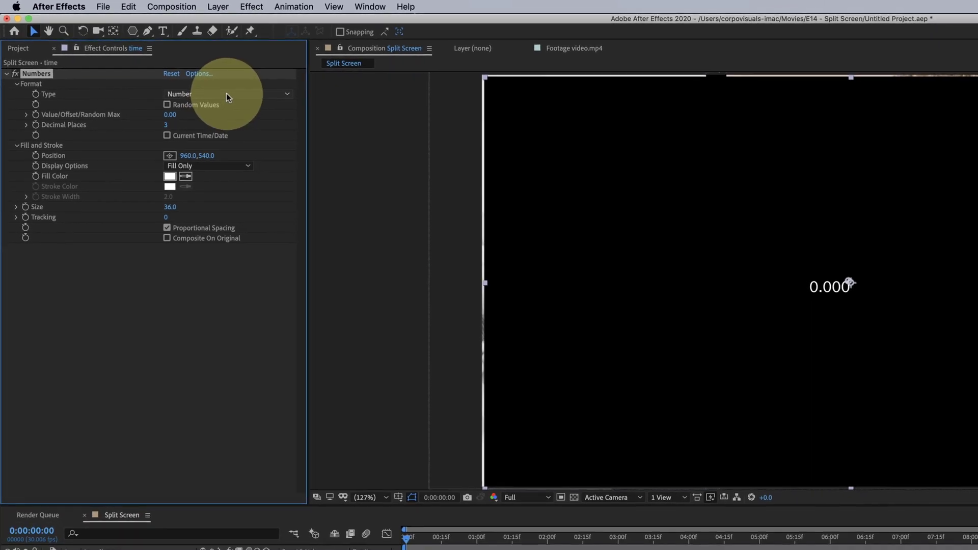
Set the Numbers effect type to Timecode [30] and scrub to check it counts
left_click(226, 95)
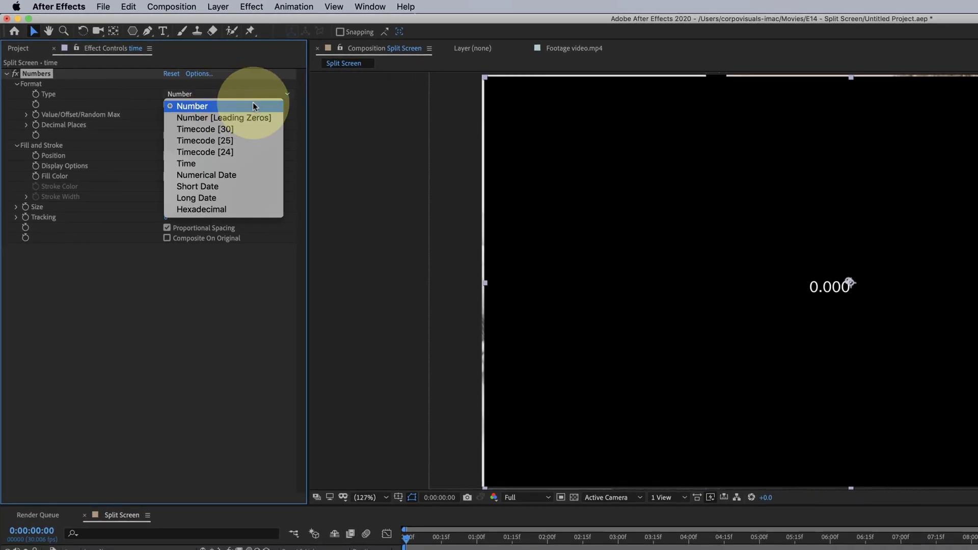
left_click(253, 130)
mouse_move(423, 536)
left_mouse_down()
mouse_move(581, 538)
mouse_move(406, 536)
left_mouse_up()
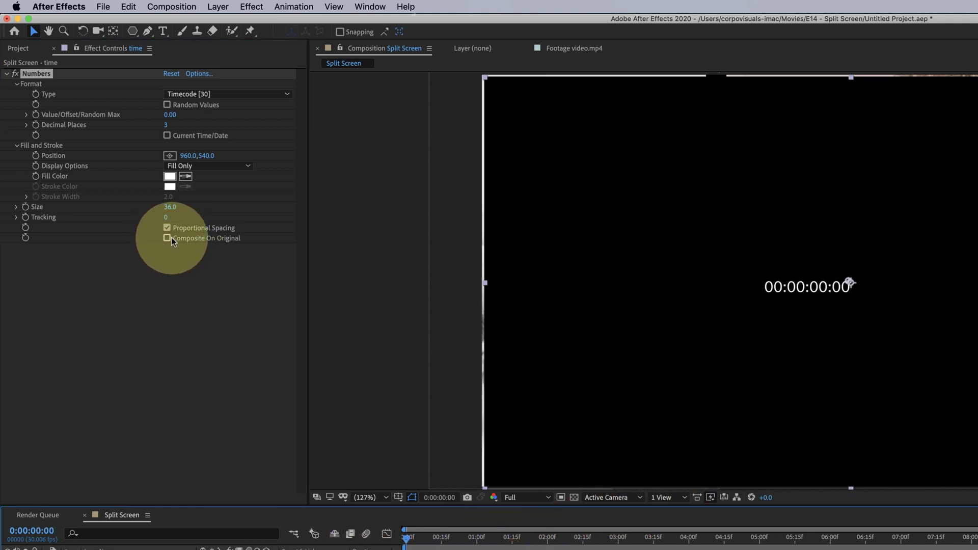
Enable Composite On Original and place the timecode on the black bar between arrows
left_click(167, 239)
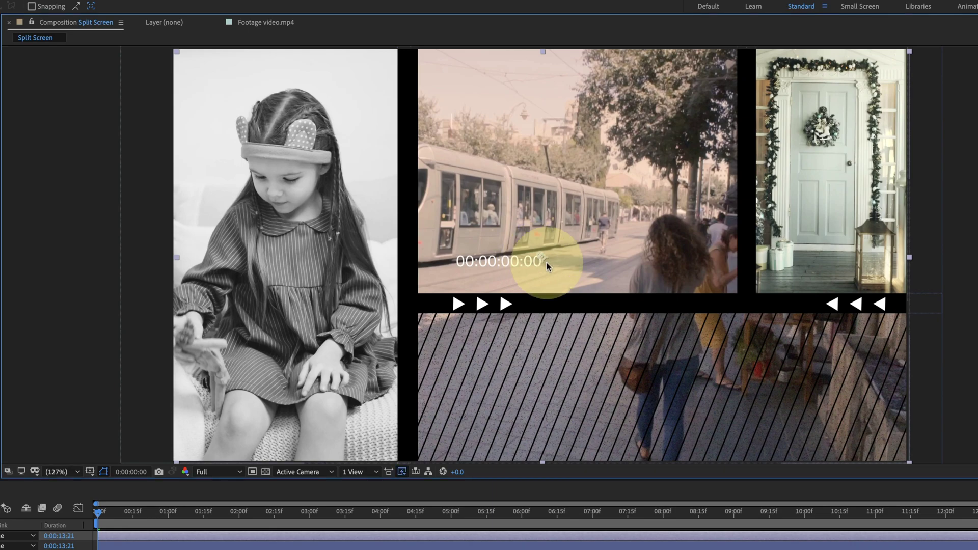
mouse_move(672, 280)
left_mouse_down()
mouse_move(744, 308)
mouse_move(635, 304)
left_mouse_up()
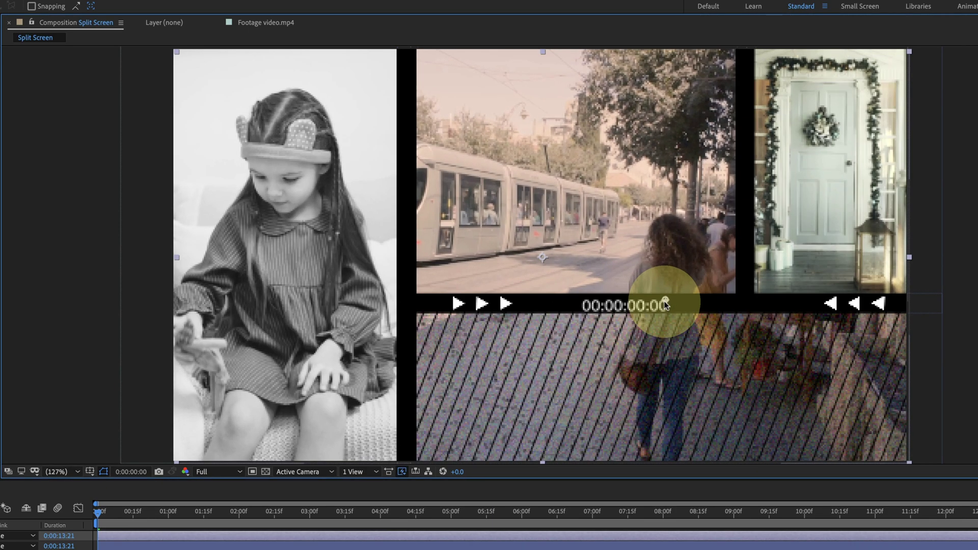
key("ctrl+Down")
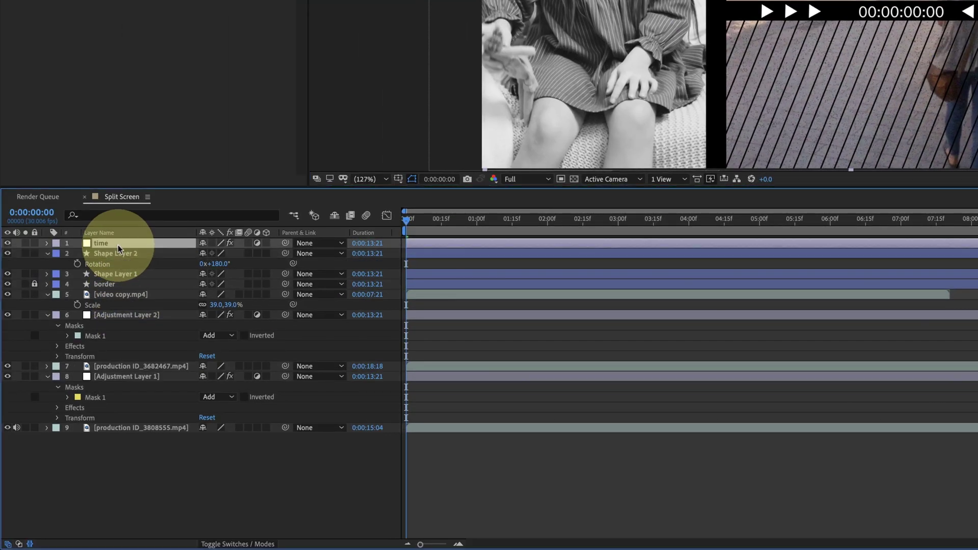
Duplicate the Numbers effect on the time layer and set the copy's direction to vertical
left_click(99, 236)
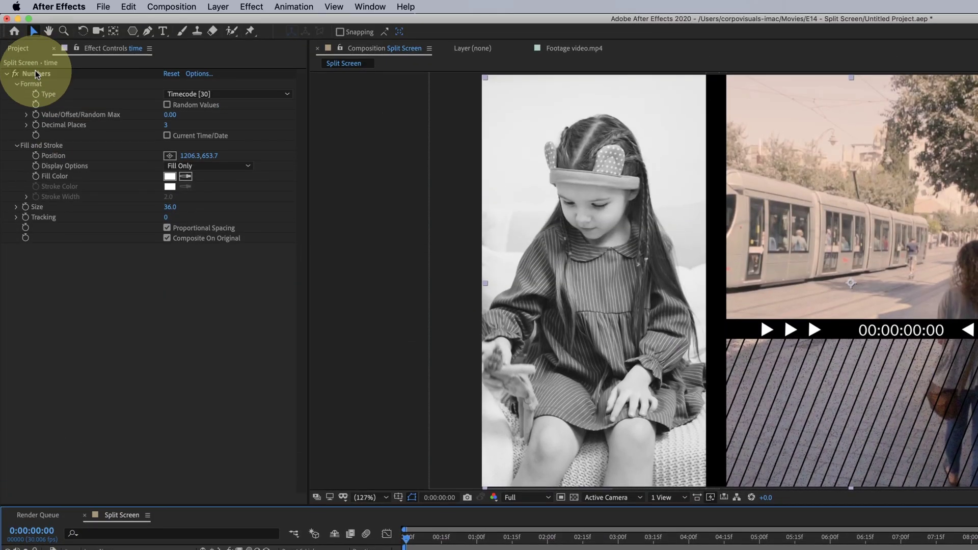
left_click(36, 73)
key("ctrl+d")
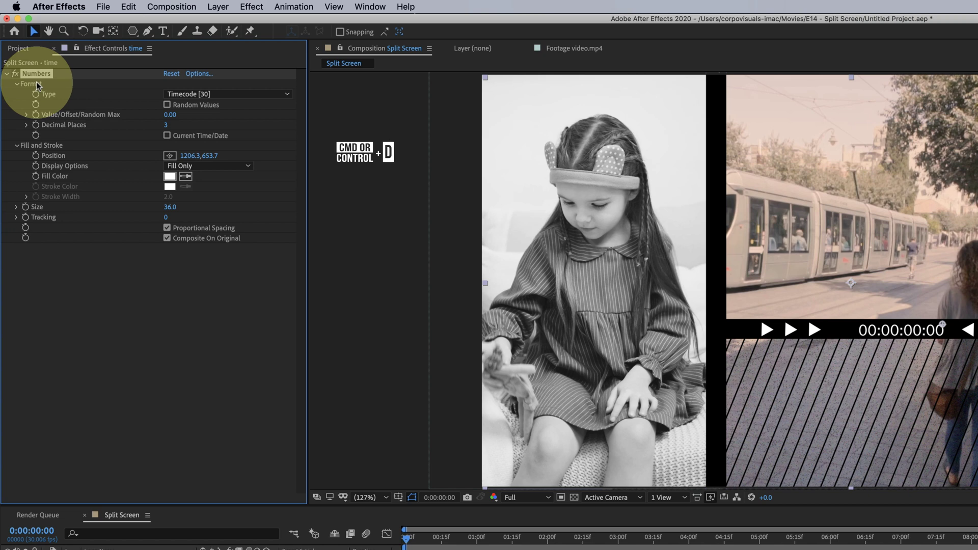
key("ctrl+d")
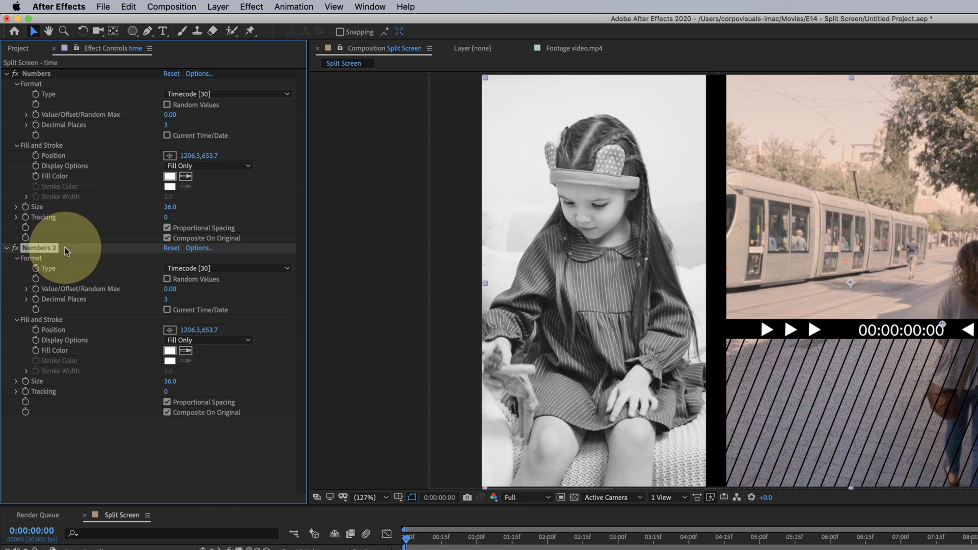
left_click(199, 248)
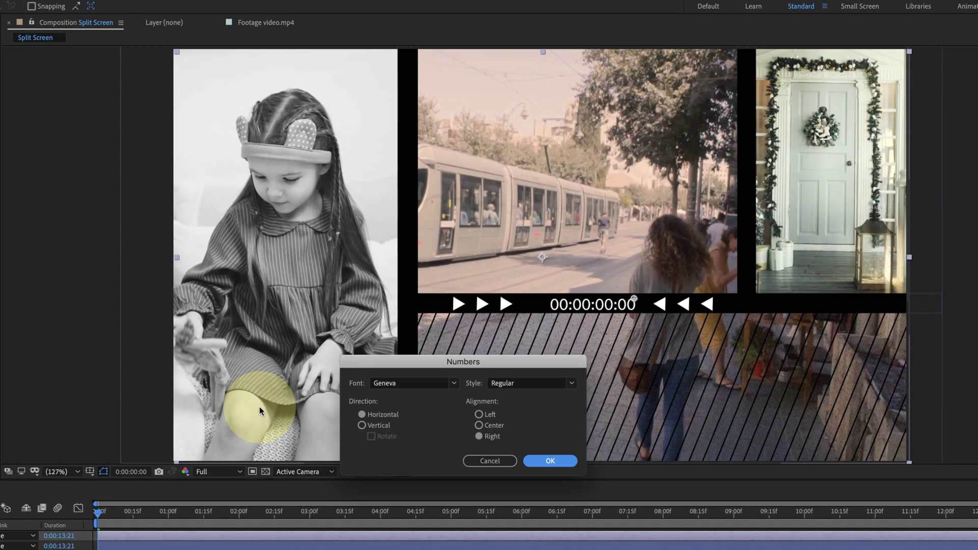
left_click(380, 427)
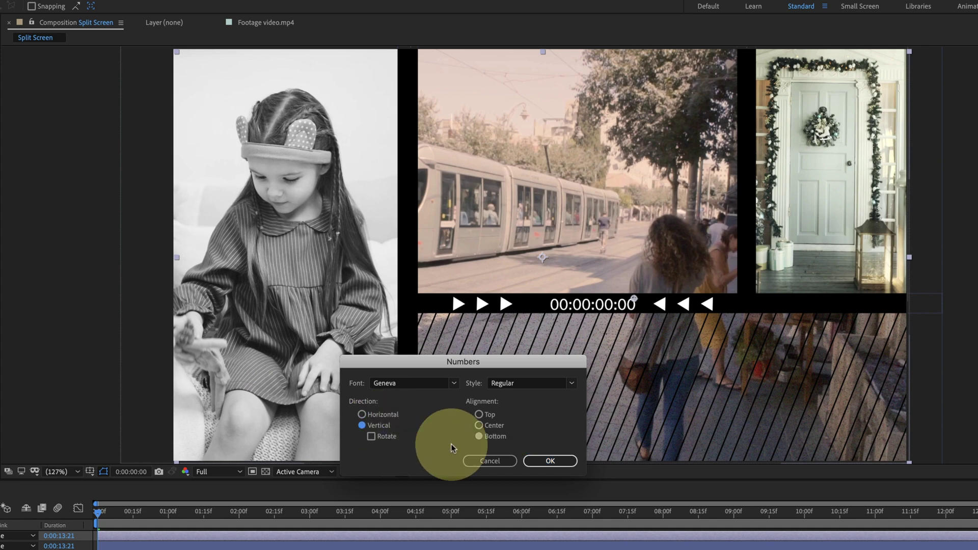
left_click(550, 460)
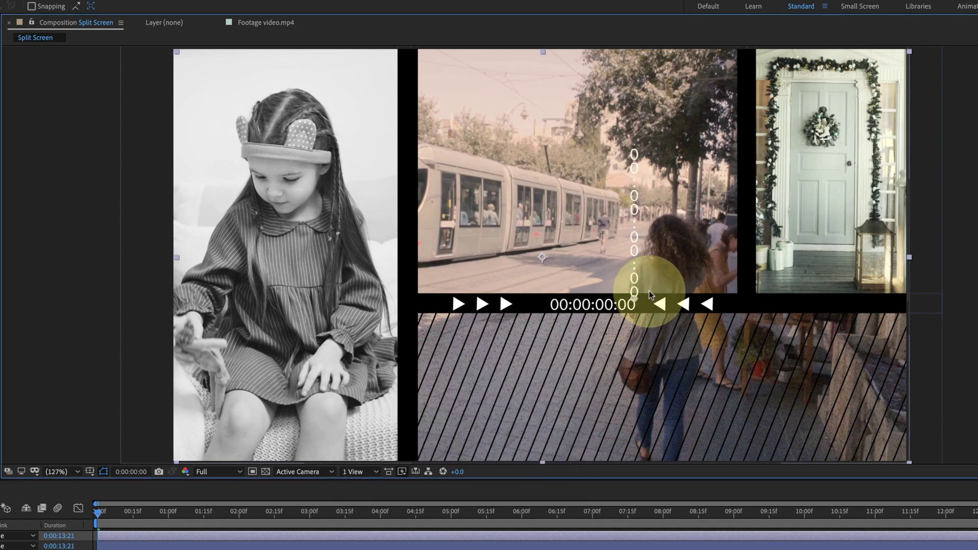
Place the vertical timecode beside the door clip, preview the counters, and return to 0:00
left_click_drag(635, 299, 744, 240)
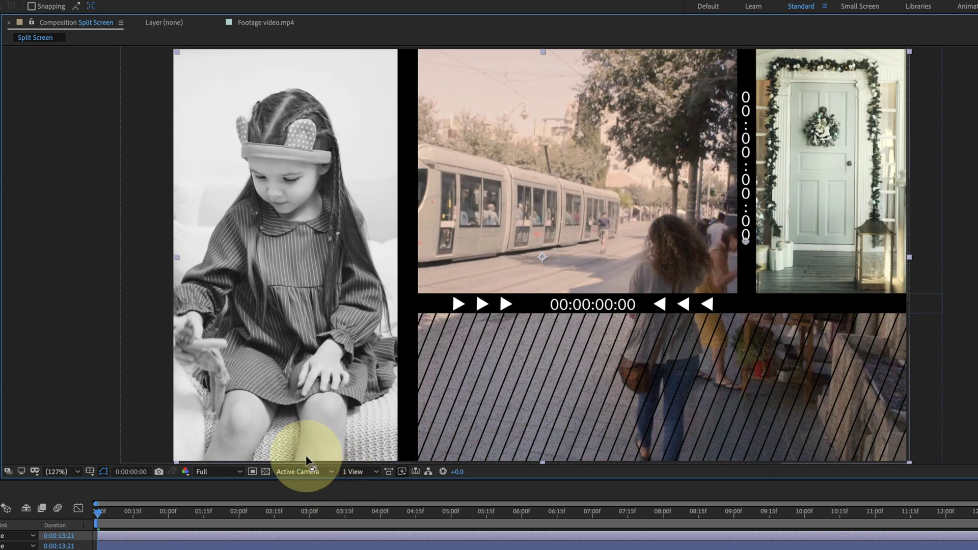
left_click_drag(127, 512, 143, 512)
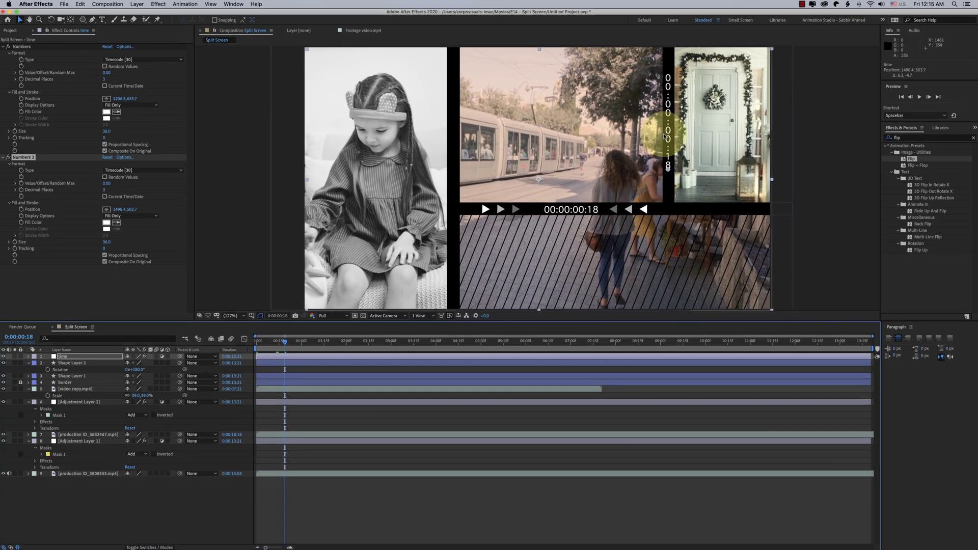
key("Home")
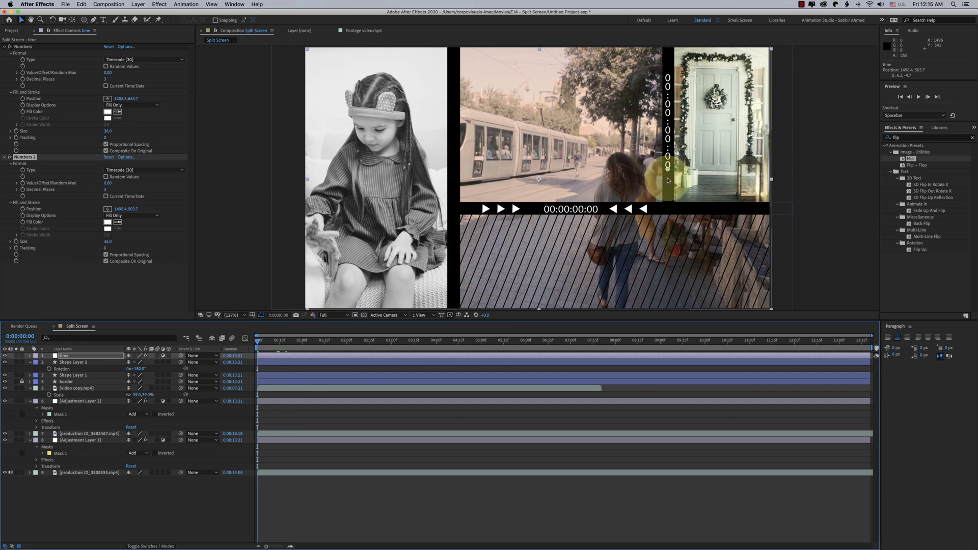
Duplicate the arrow layer, rotate it 90°, scale it to 48%, and place it above the vertical timecode
left_click(75, 376)
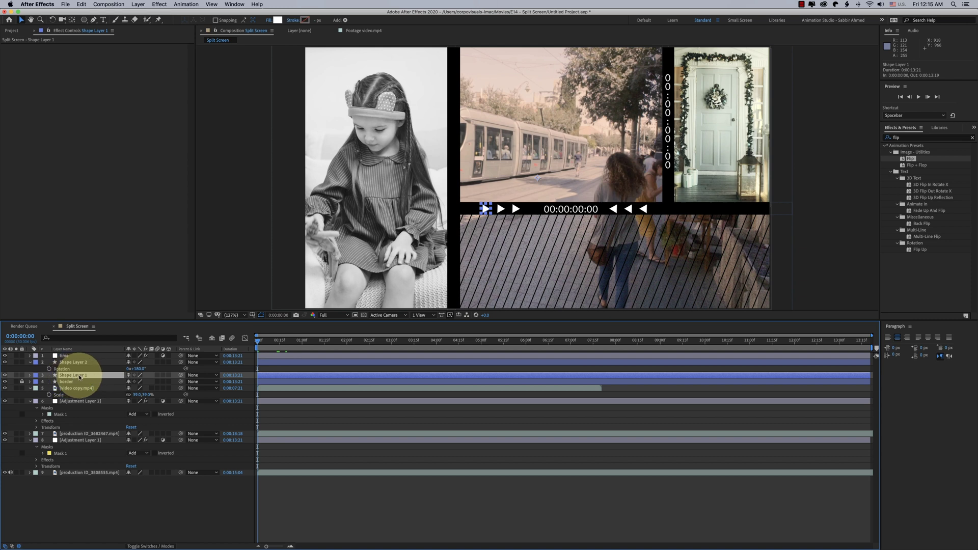
key("super+d")
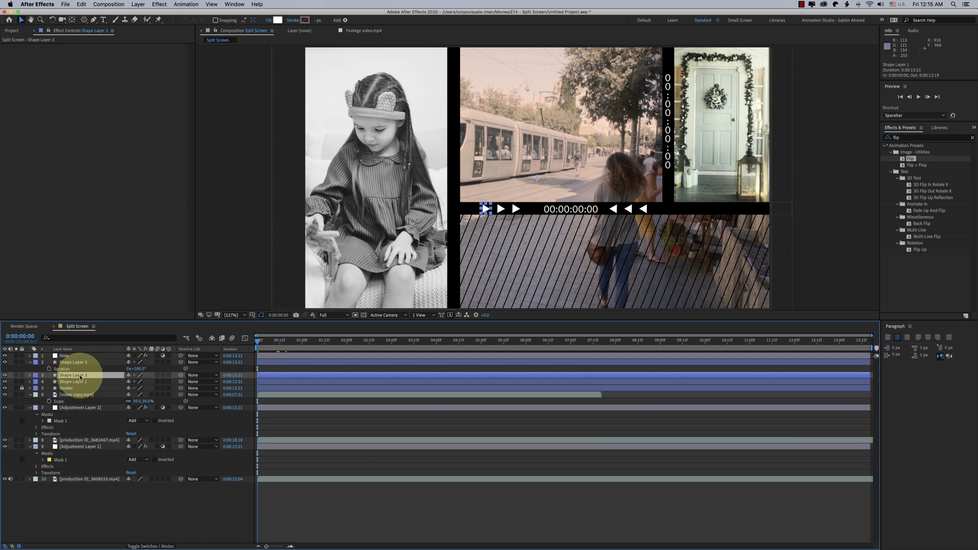
left_click_drag(80, 376, 91, 357)
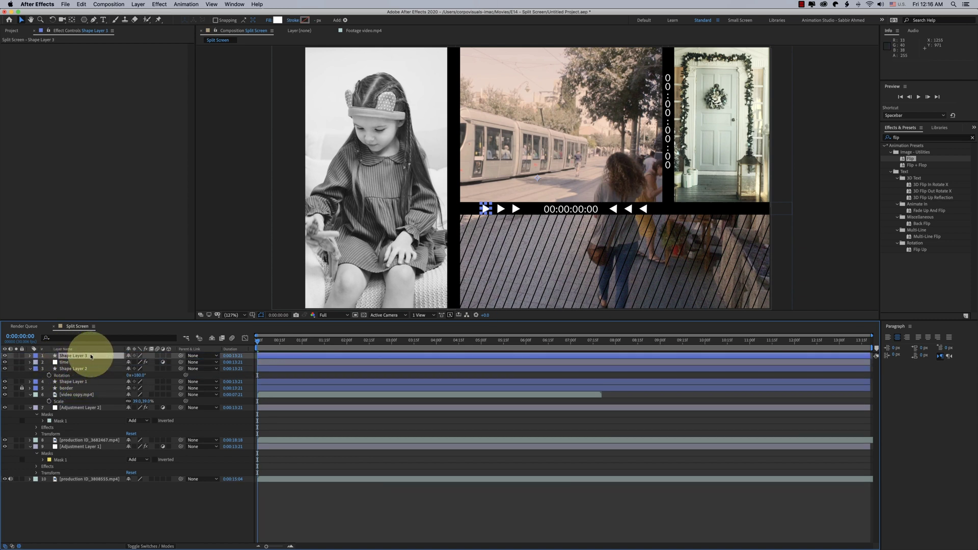
key("r")
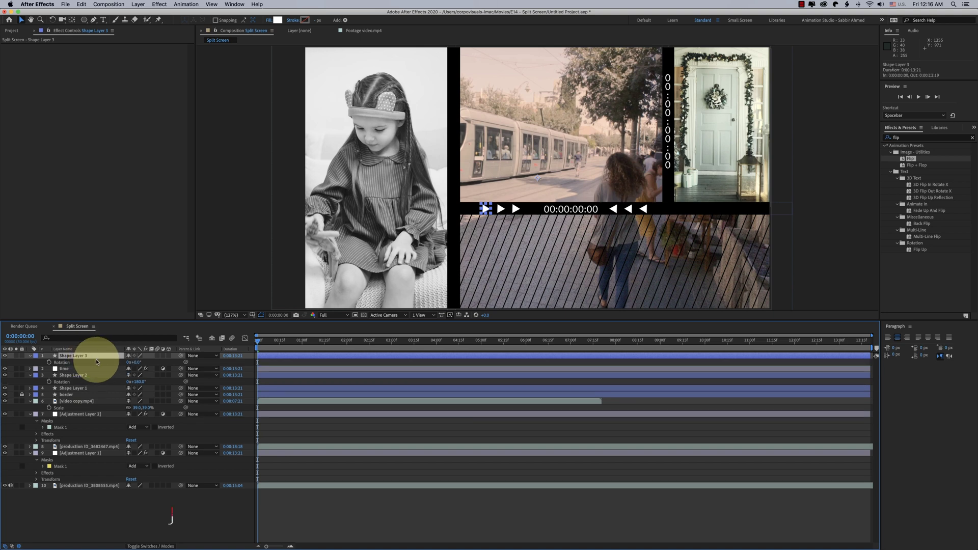
left_click_drag(137, 362, 156, 363)
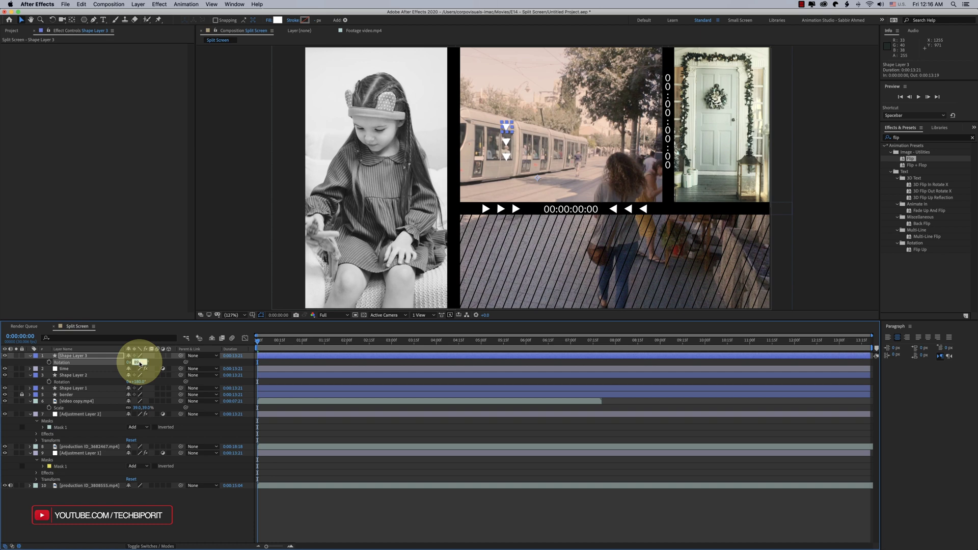
type("90")
left_click(98, 355)
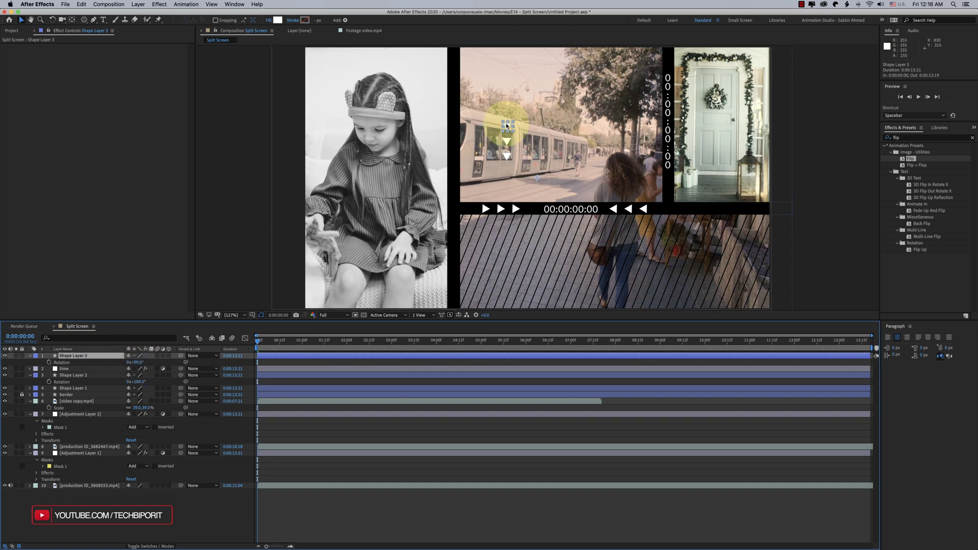
left_click_drag(506, 123, 668, 56)
key("s")
left_click(123, 366)
left_click_drag(124, 366, 111, 365)
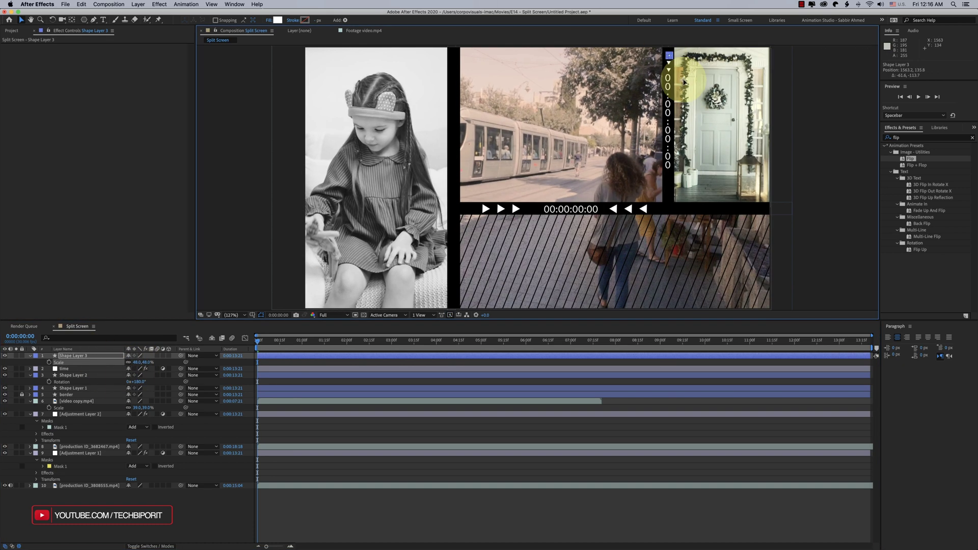
Duplicate that arrow, rotate it to -90°, and place it below the vertical timecode
key("ctrl+d")
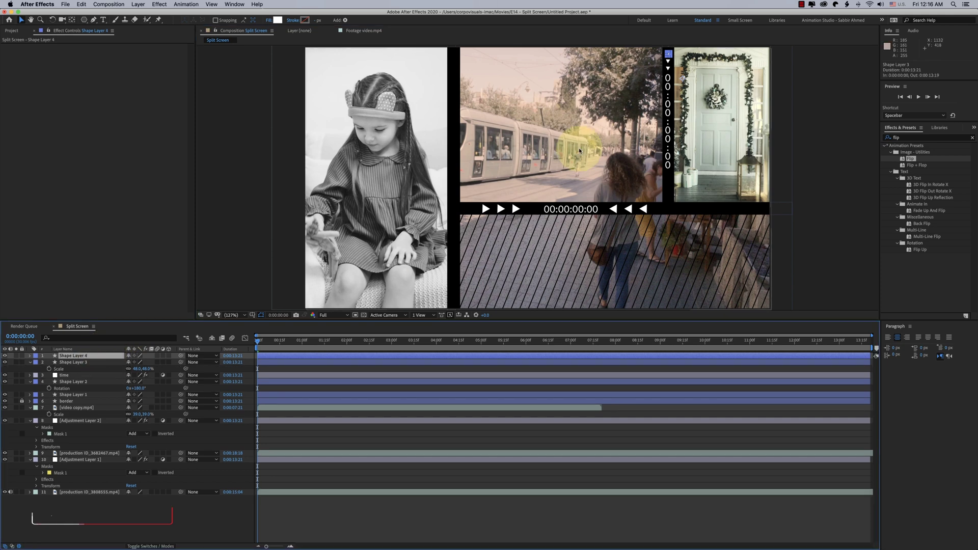
left_click_drag(683, 80, 683, 207)
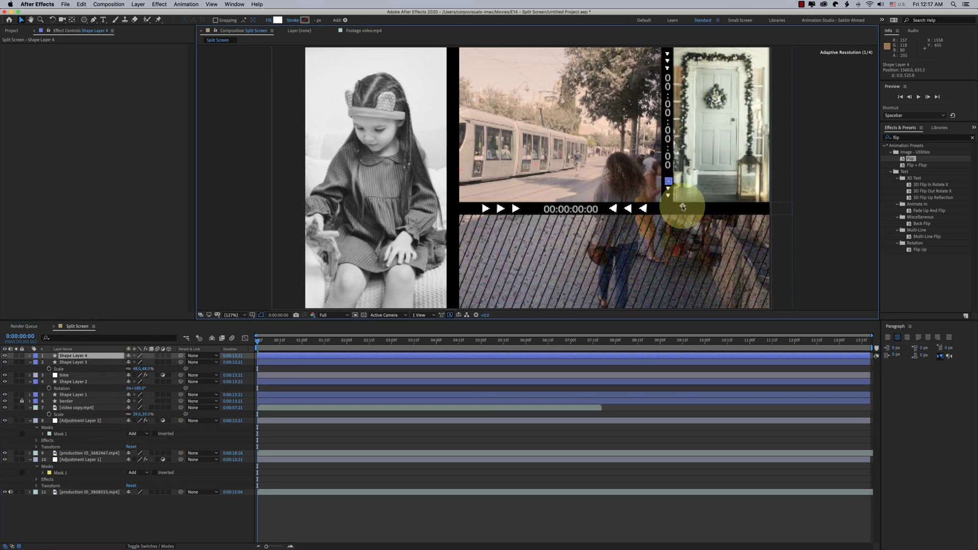
left_click(175, 442)
key("r")
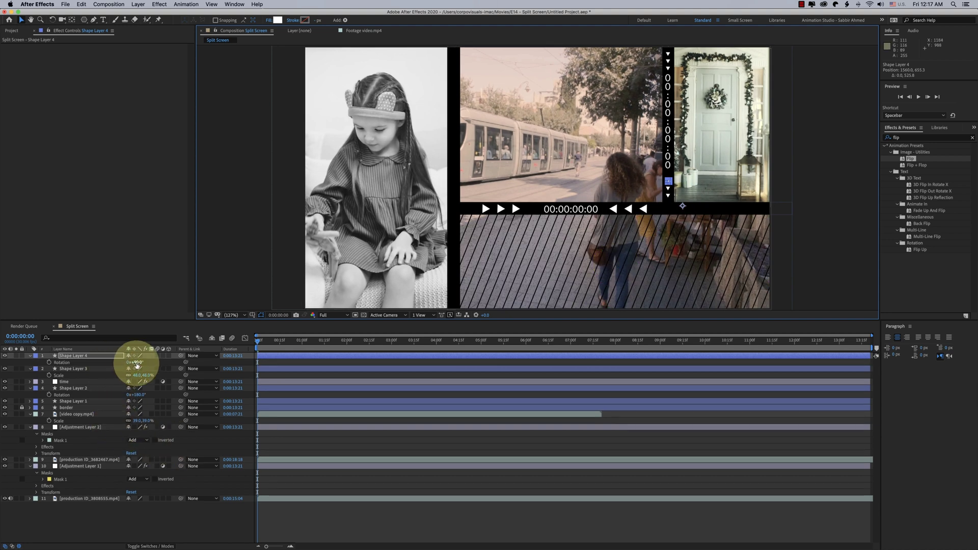
left_click(136, 364)
type("-")
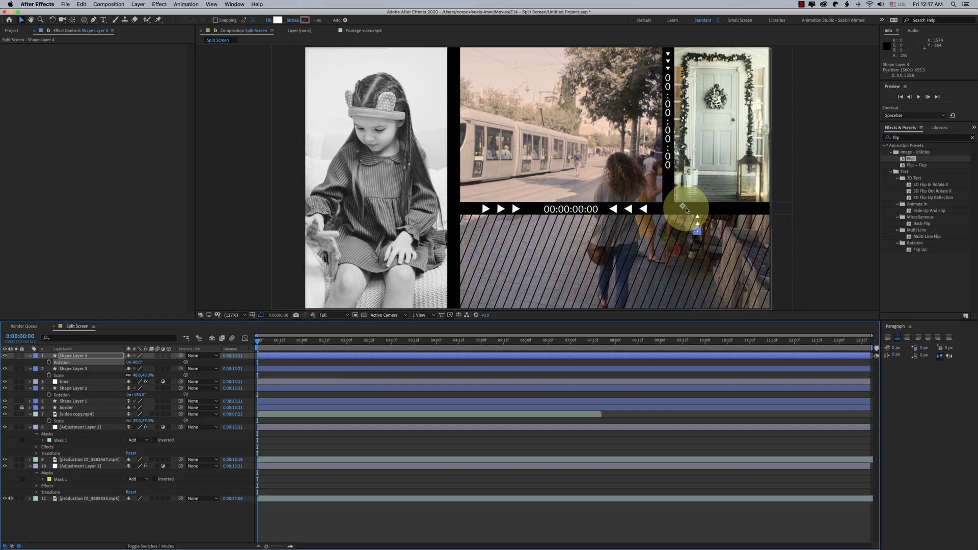
left_click_drag(676, 214, 654, 175)
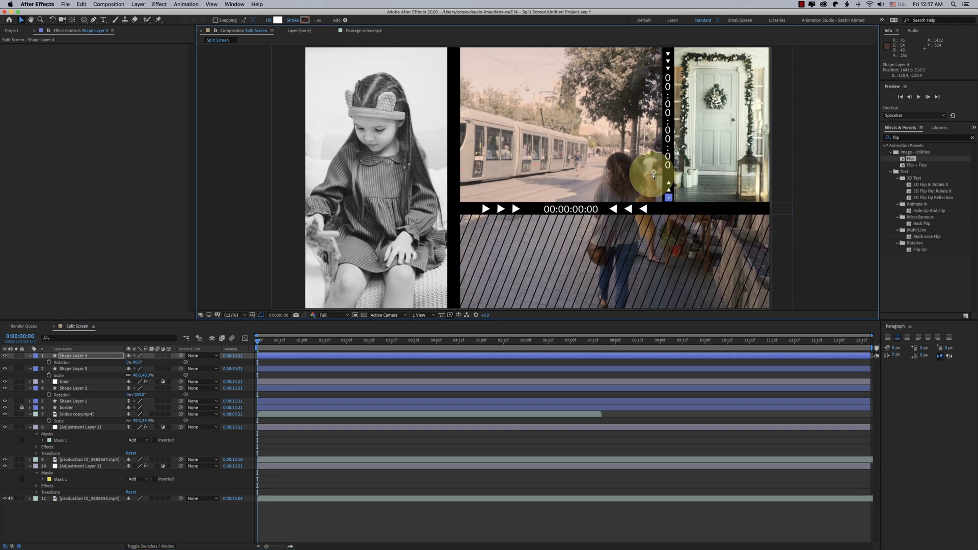
left_click(269, 391)
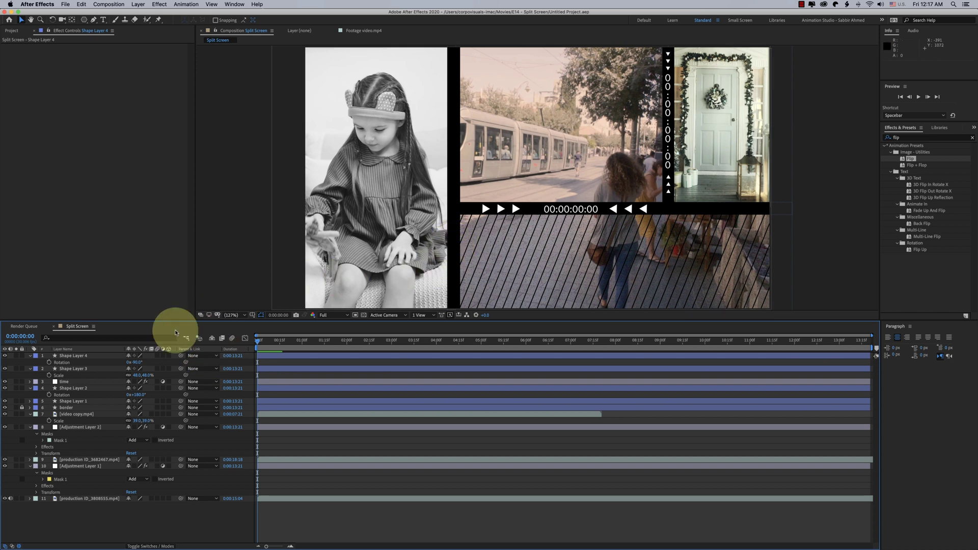
Add Light Leaks - 1.mp4 from the Light Leaks folder into the timeline
left_click(11, 31)
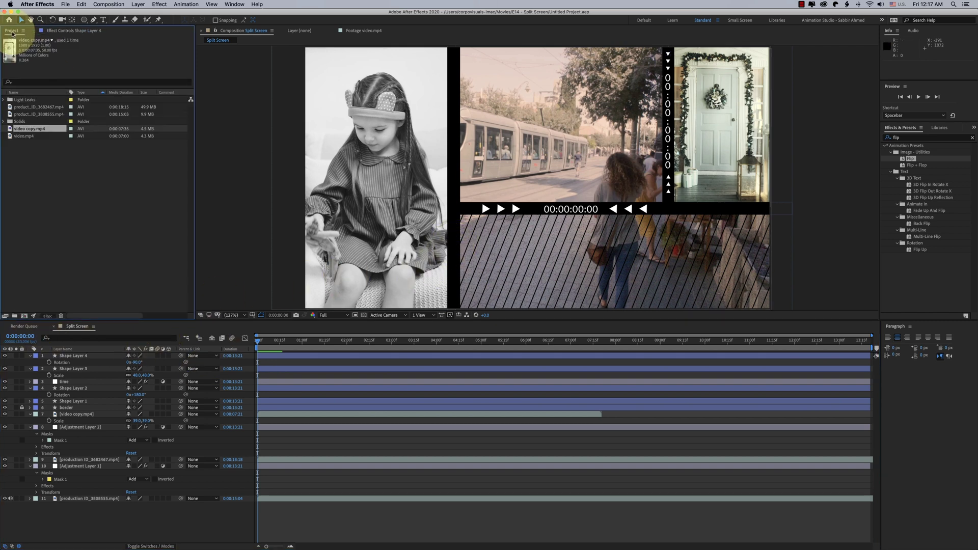
left_click(3, 100)
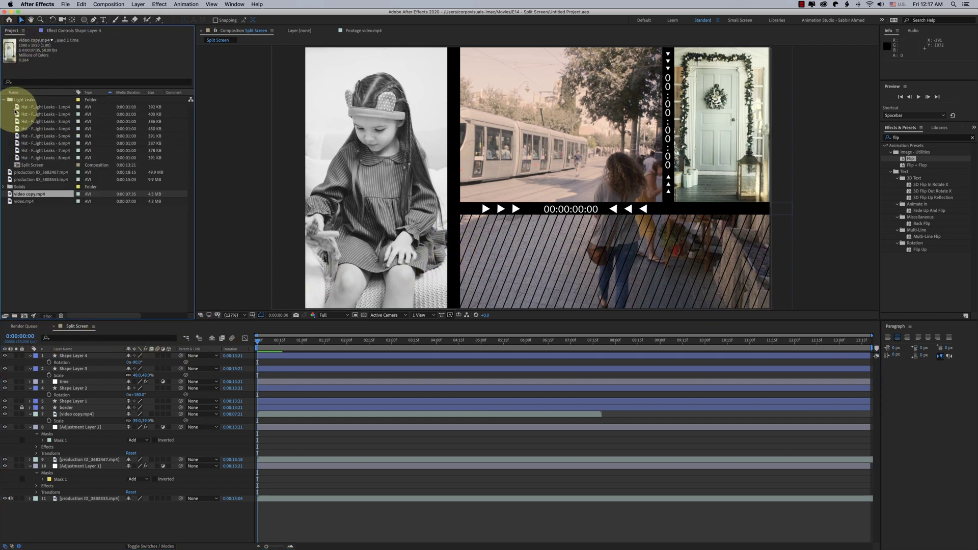
left_click_drag(16, 110, 78, 357)
left_click(279, 340)
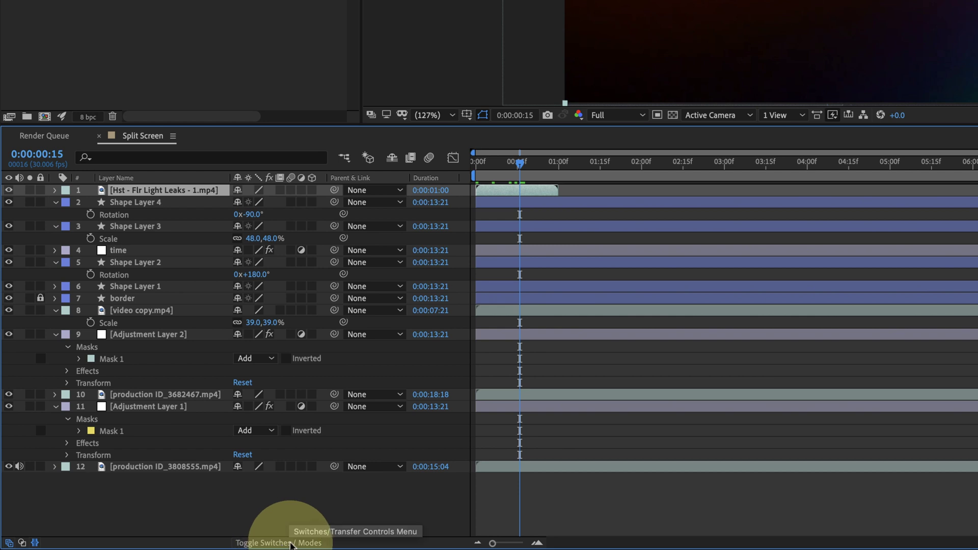
Set the light-leak layer to Screen mode, move it below the border layer, and preview
left_click(279, 543)
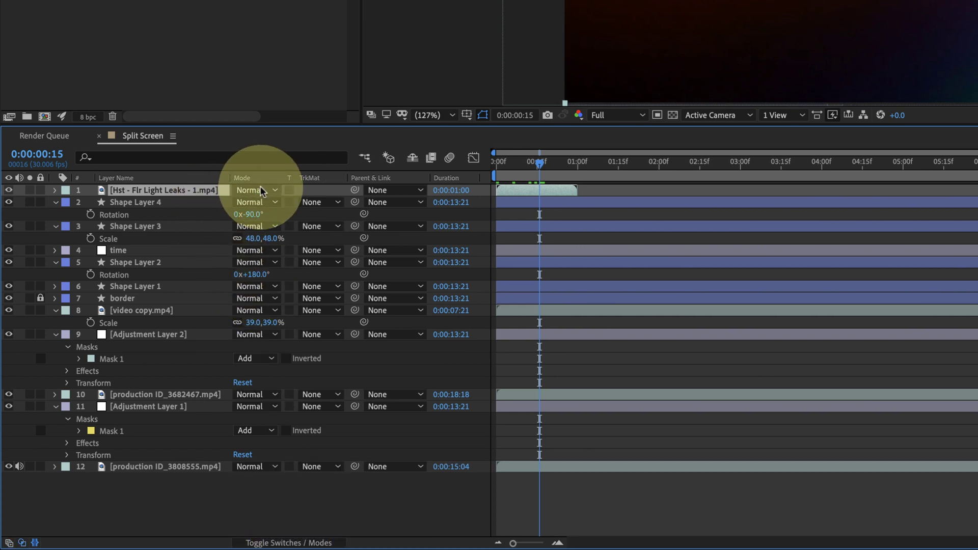
left_click(256, 189)
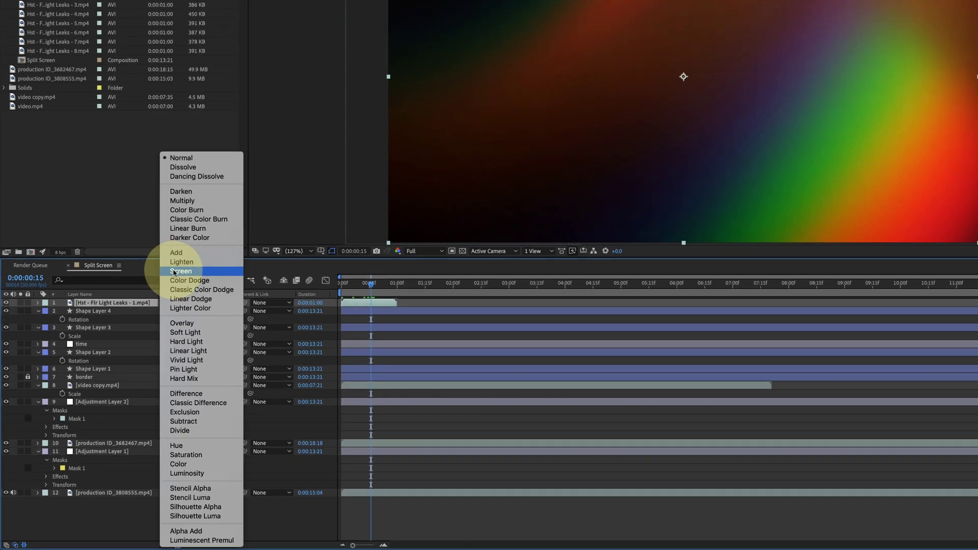
left_click(260, 148)
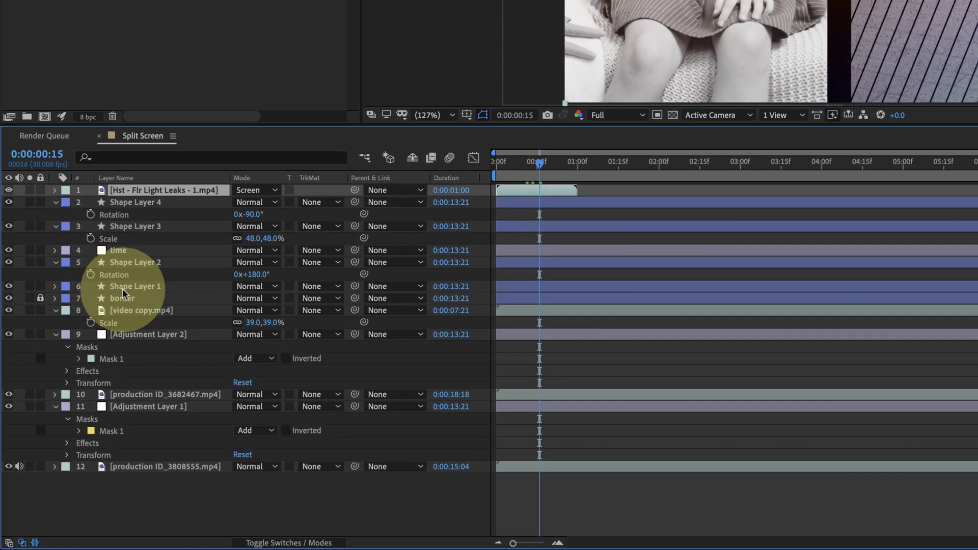
left_click(132, 289, "shift")
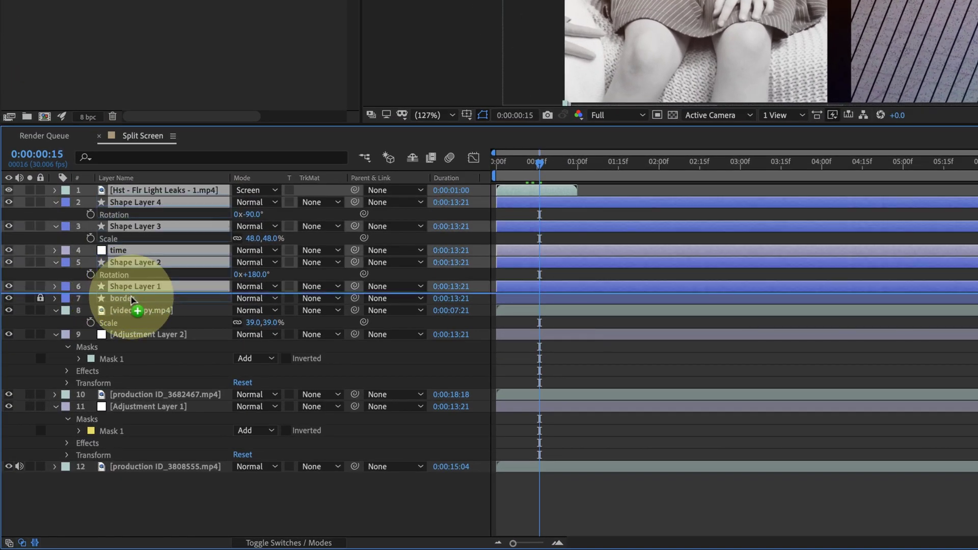
left_click_drag(132, 289, 132, 305)
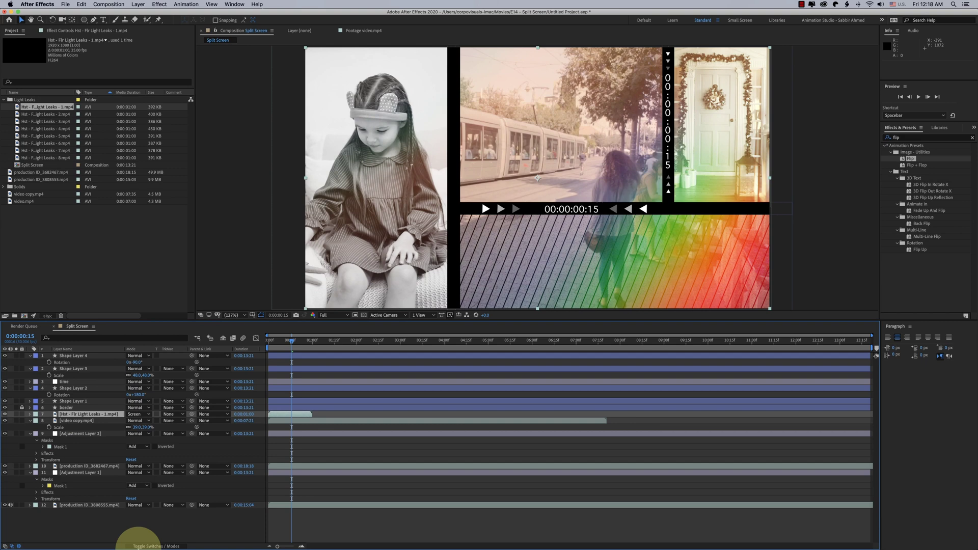
left_click(138, 546)
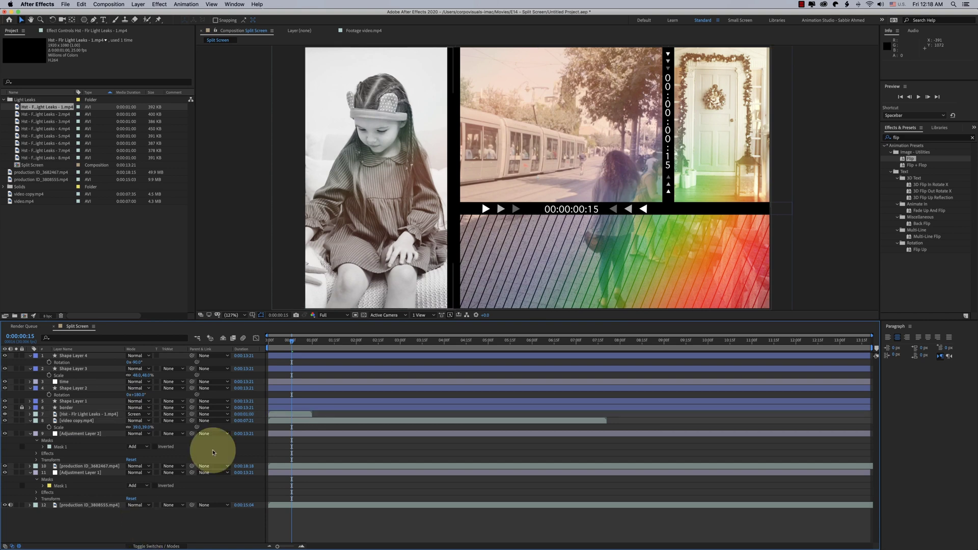
left_click_drag(293, 340, 237, 339)
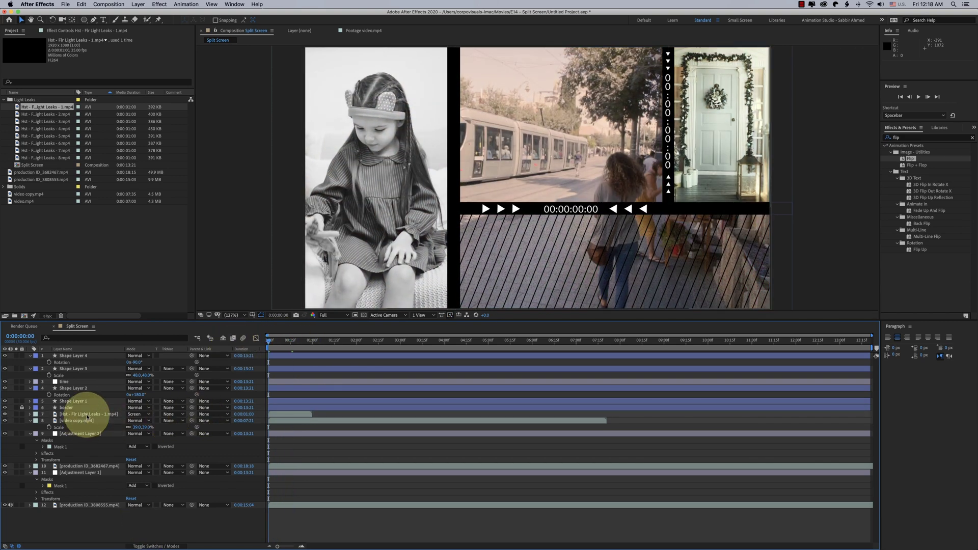